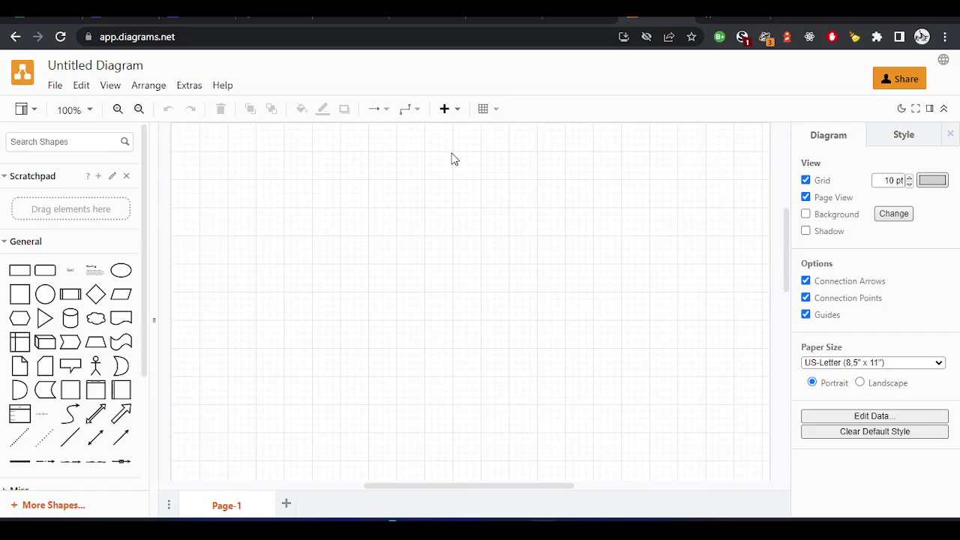
- Bring the Notepad++ window with the flowchart task list in 'new 2' to the front
click(393, 519)
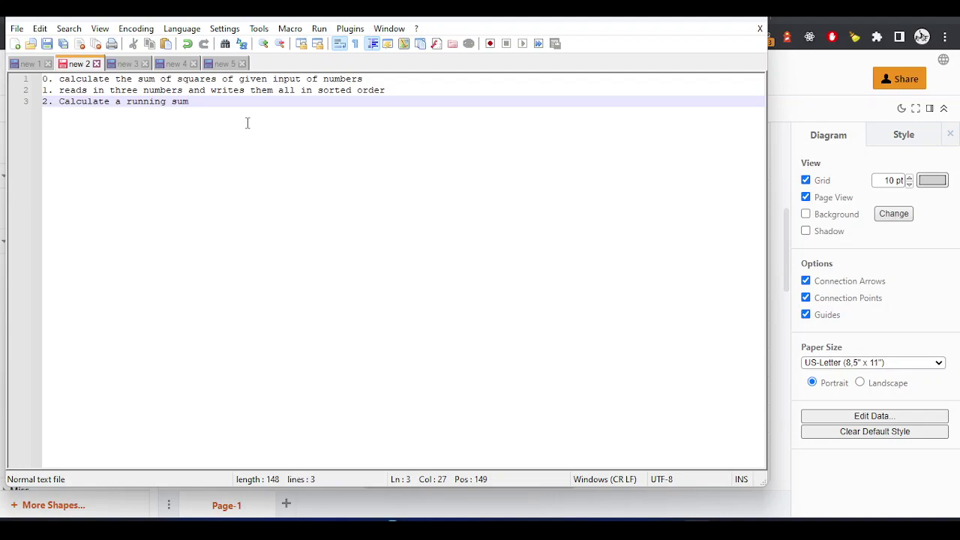
- Open 'new 3' and walk through the 10 START, 20 INPUT INT X and 30 IF X==0 GOTO 60 lines
click(129, 70)
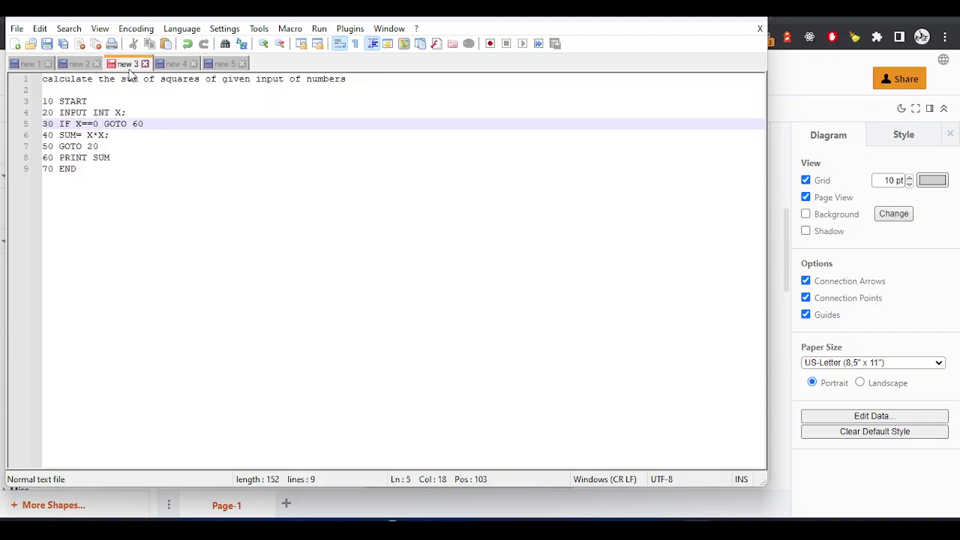
click(172, 106)
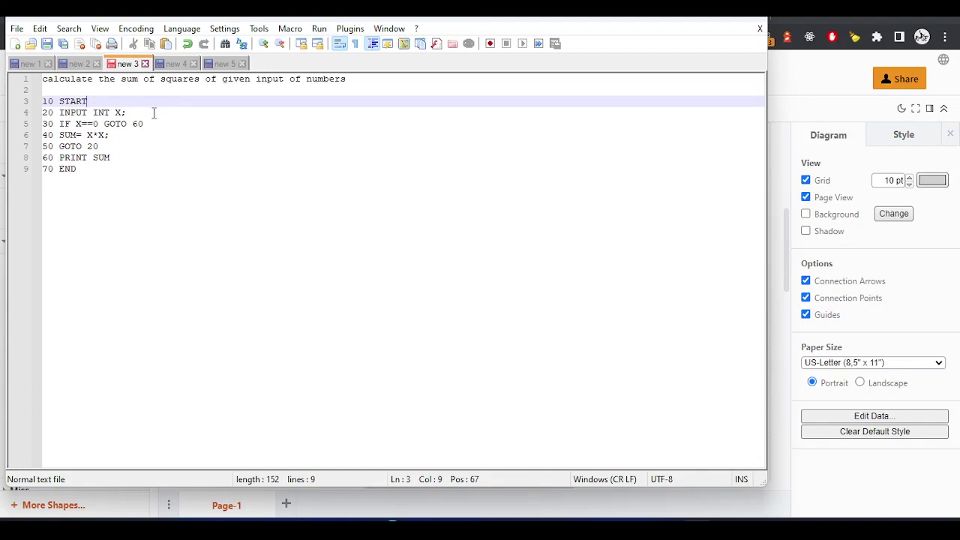
click(154, 113)
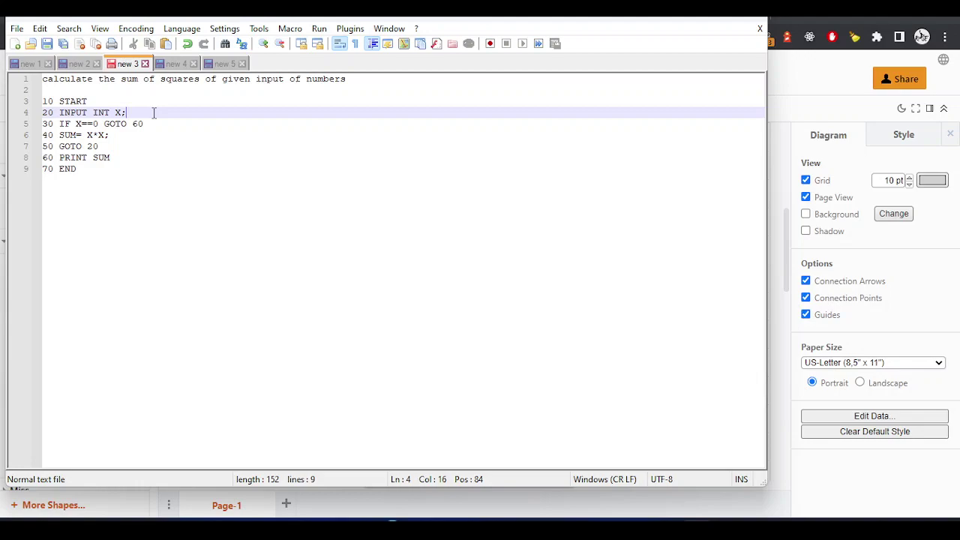
click(155, 123)
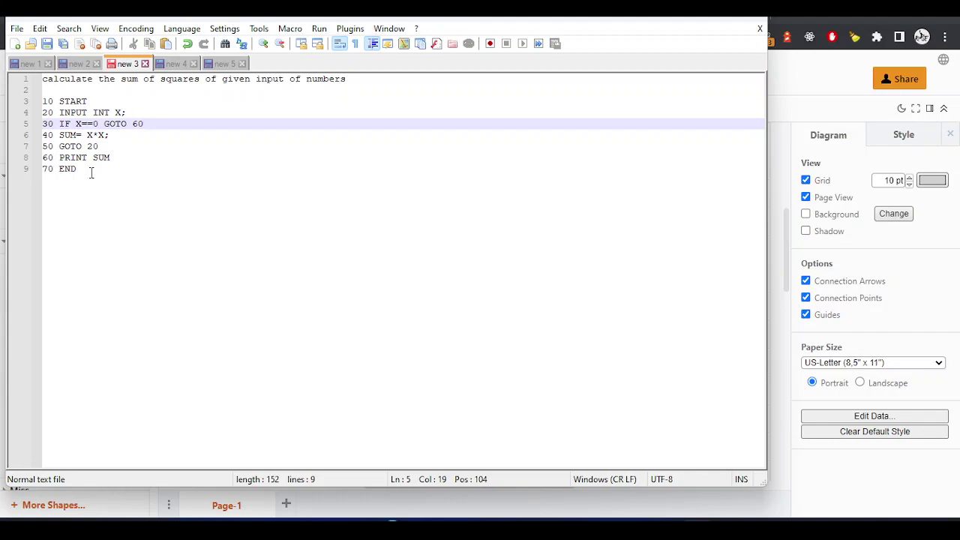
click(98, 98)
click(148, 112)
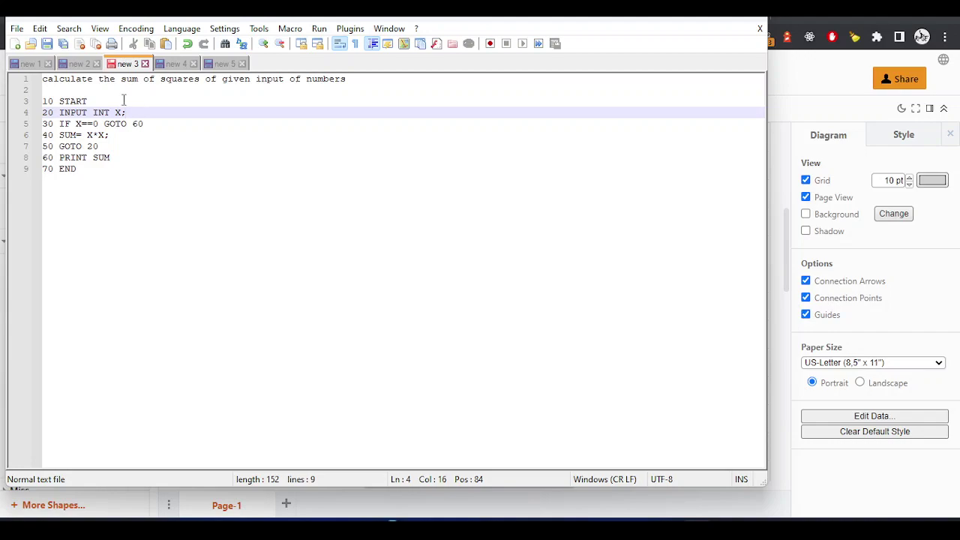
click(118, 98)
click(140, 113)
click(153, 120)
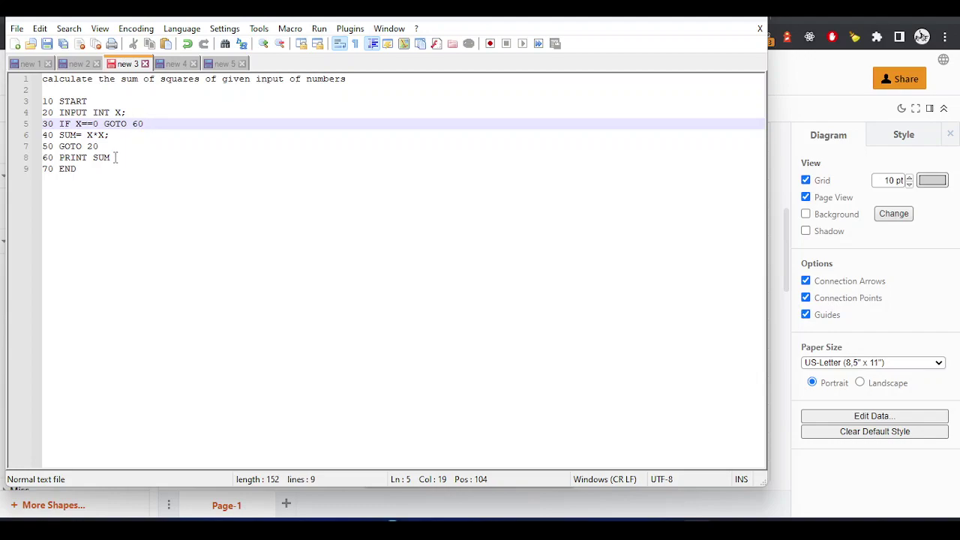
- Trace the branch to 60 PRINT SUM and the 50 GOTO 20 loop back to START
click(115, 158)
click(152, 126)
click(117, 158)
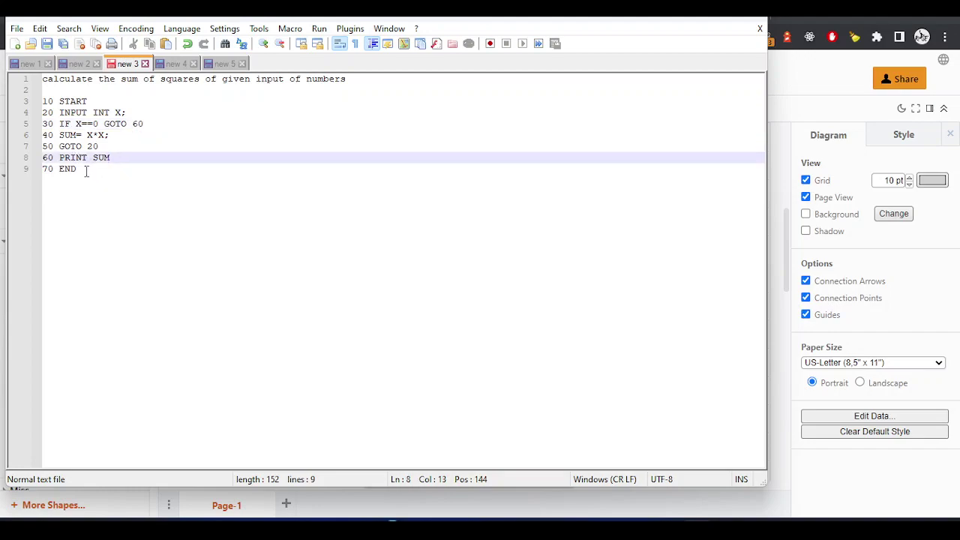
click(149, 124)
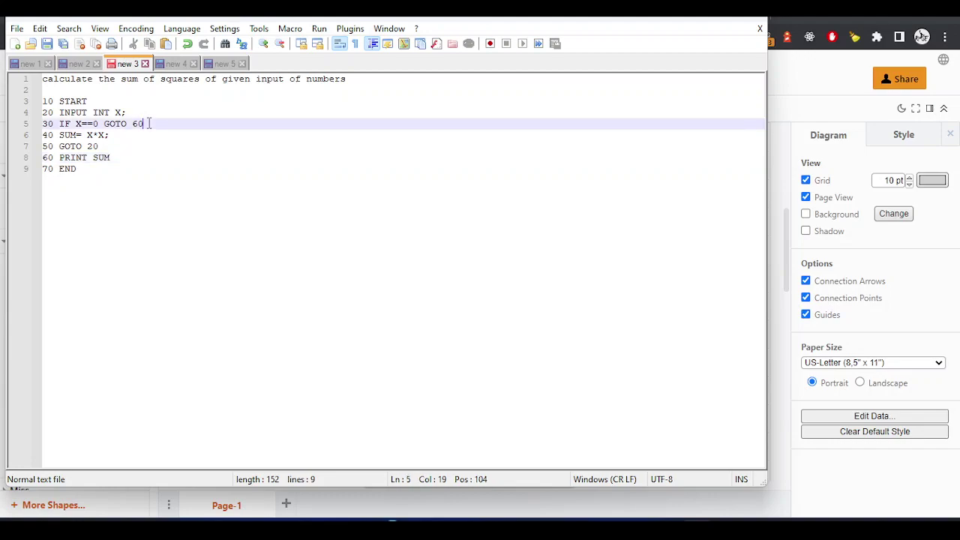
click(104, 146)
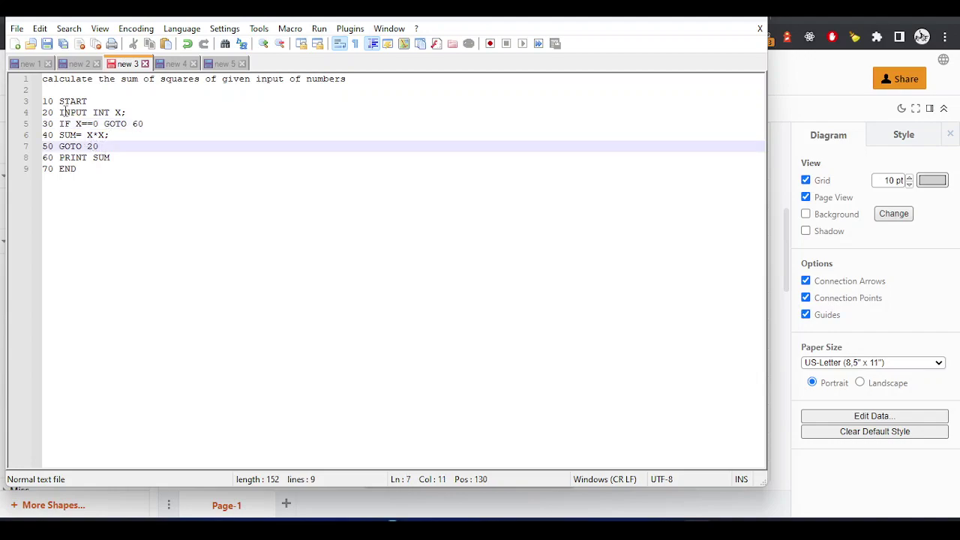
click(129, 111)
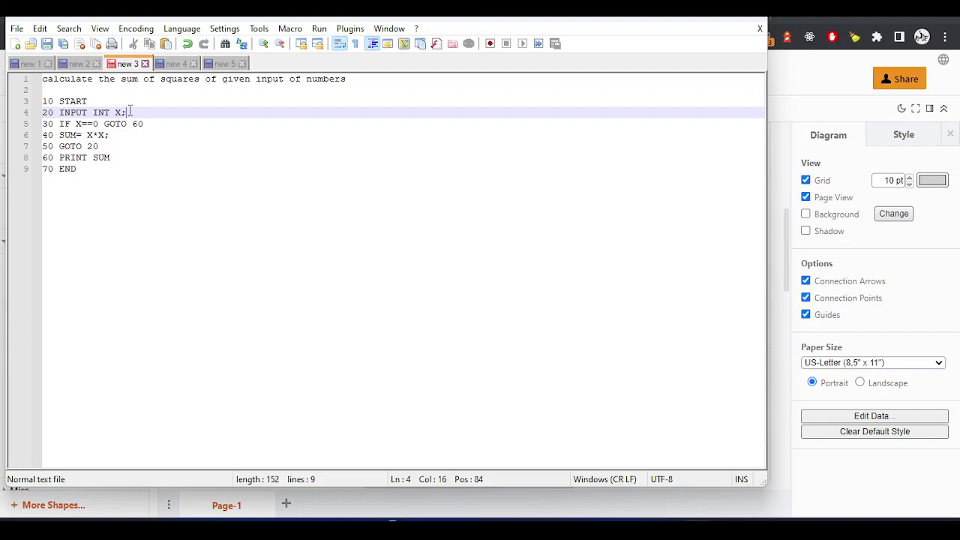
click(145, 100)
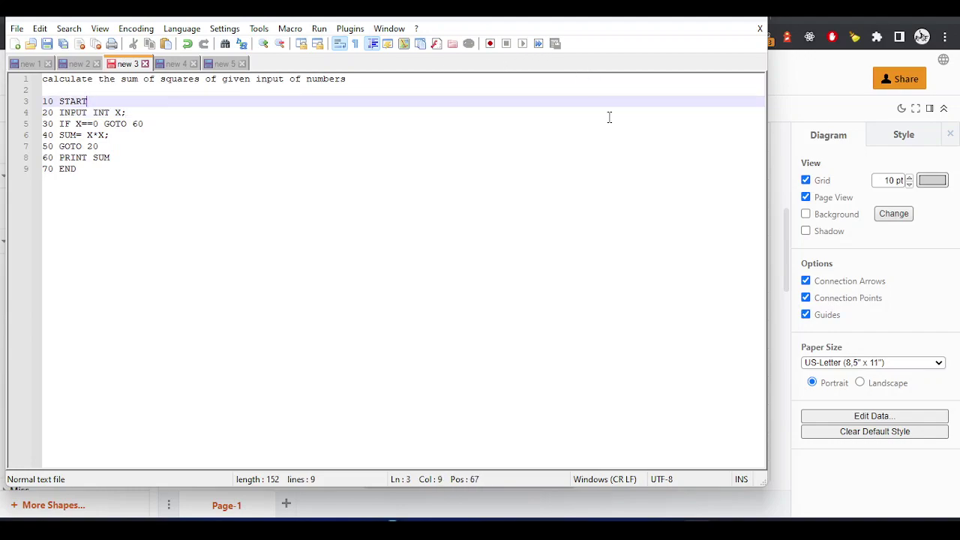
- Show the ALX intranet flowchart concepts page with its table of flowchart symbols
click(779, 147)
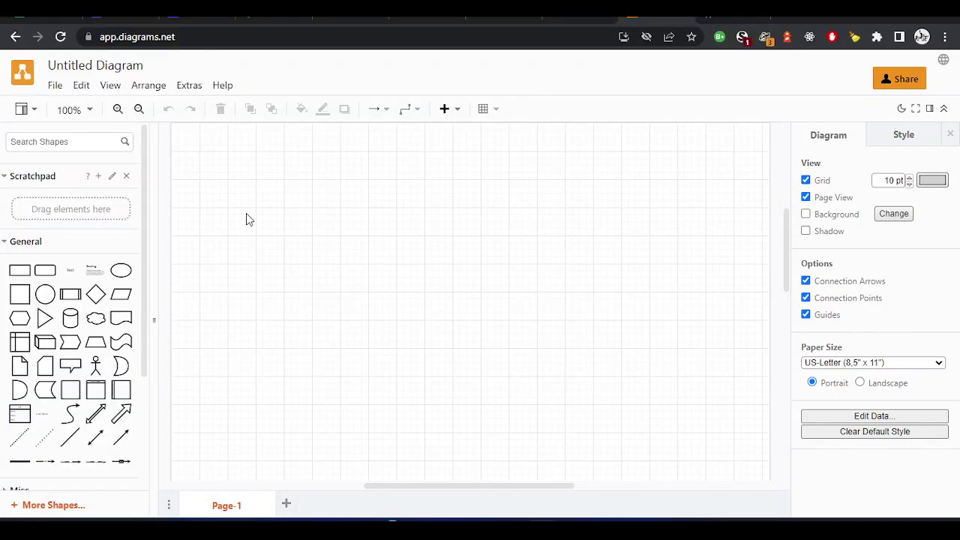
click(421, 17)
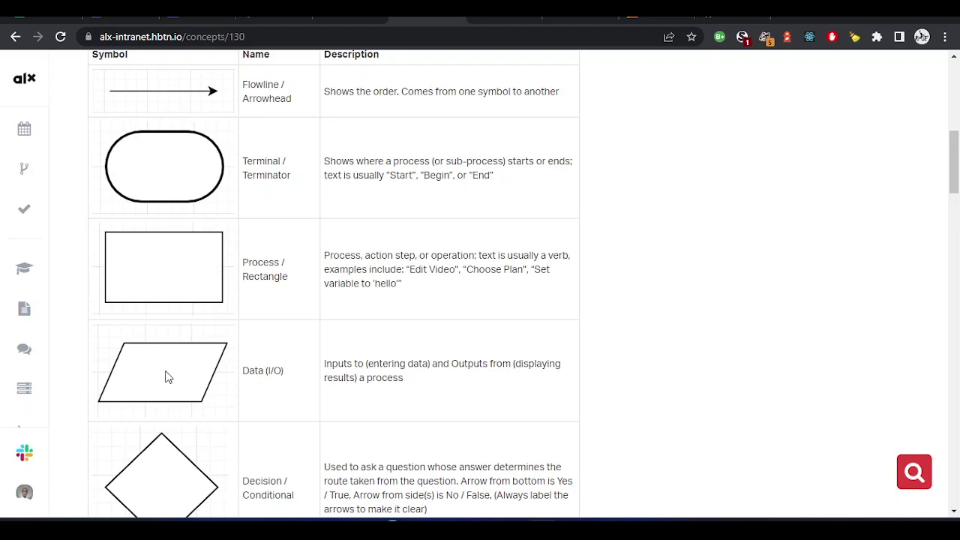
- Place an ellipse near the top of the page and size it to 100x60
click(653, 18)
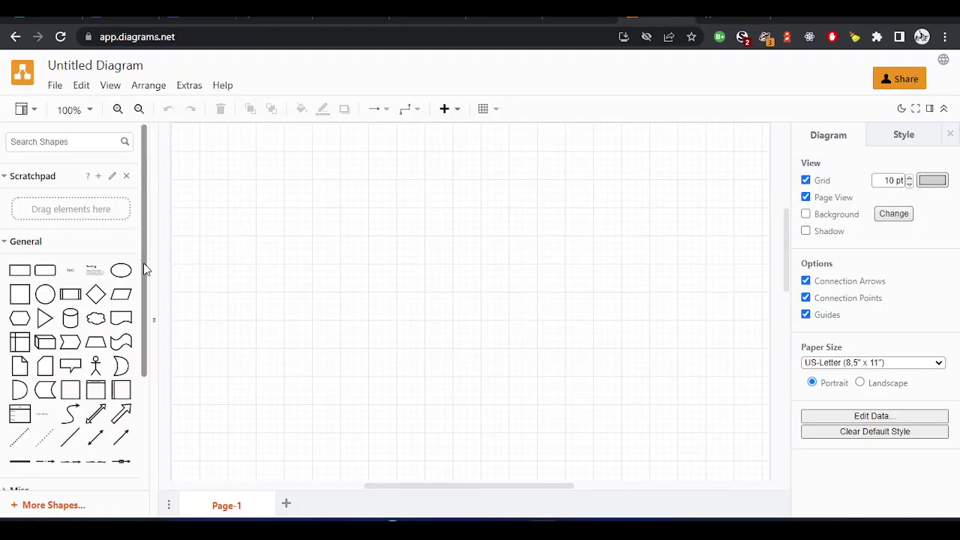
drag(120, 270, 382, 133)
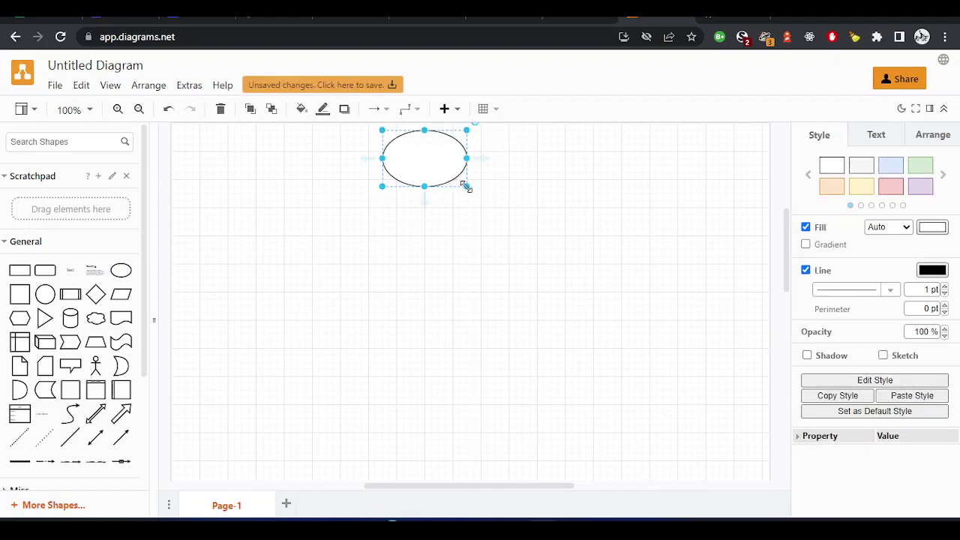
drag(465, 186, 450, 174)
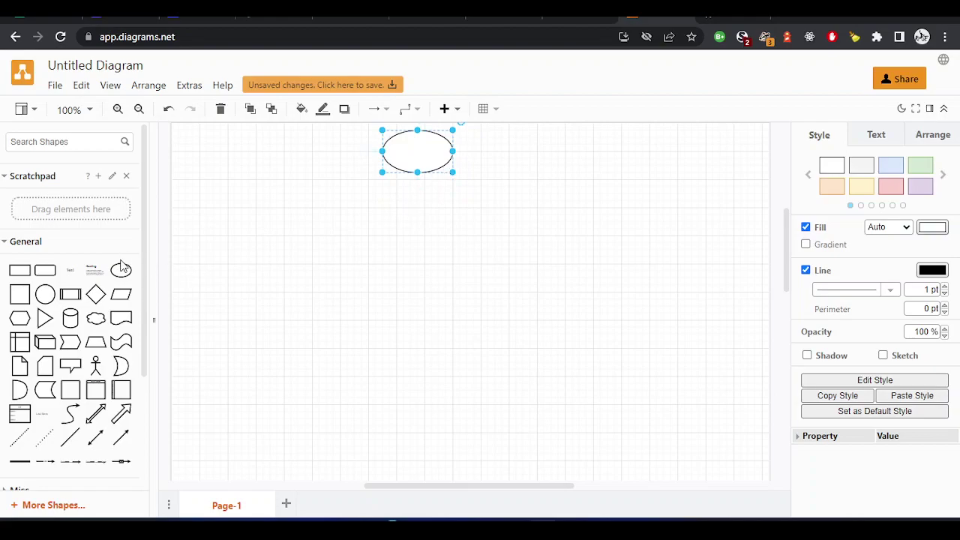
- Check the BASIC listing, then place a parallelogram just below the ellipse
mouse_move(122, 271)
mouse_move(696, 528)
click(696, 462)
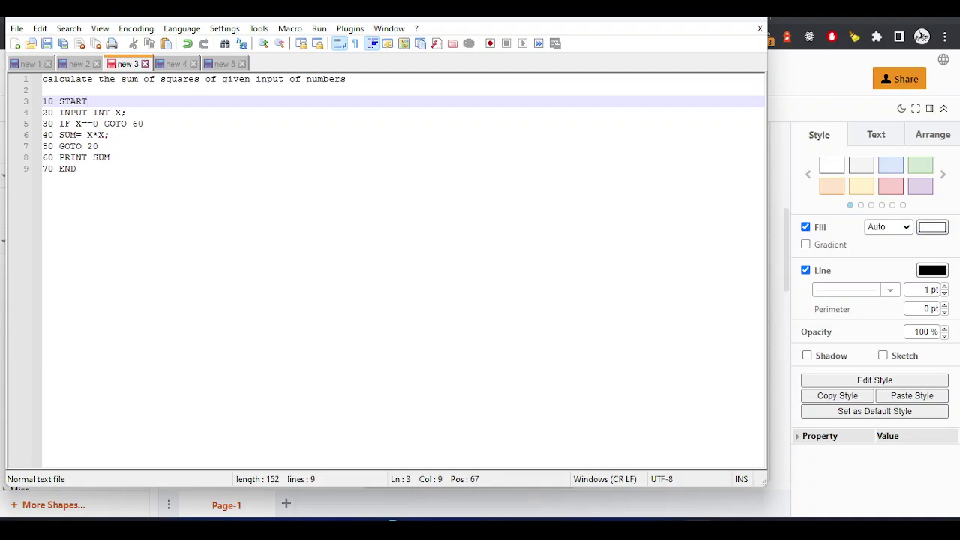
click(686, 23)
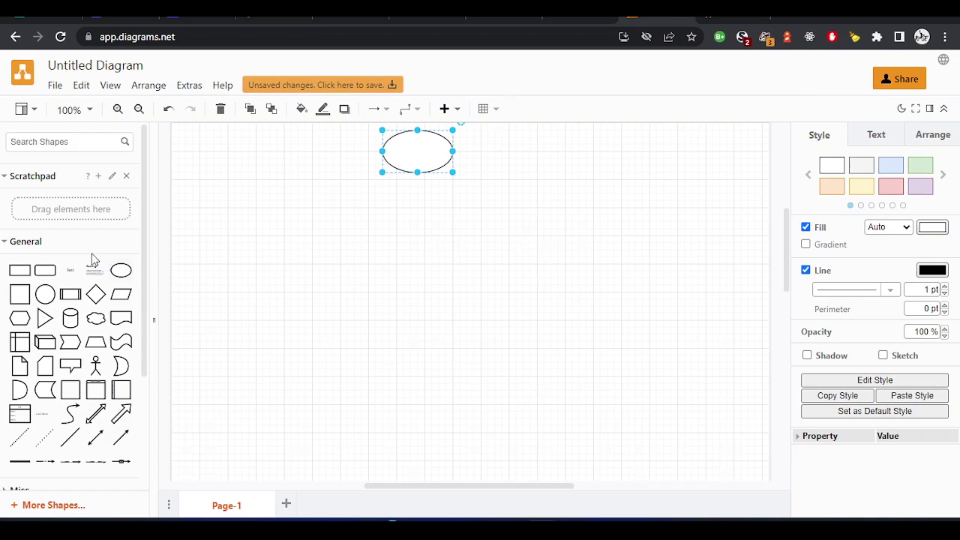
mouse_move(20, 309)
mouse_move(51, 311)
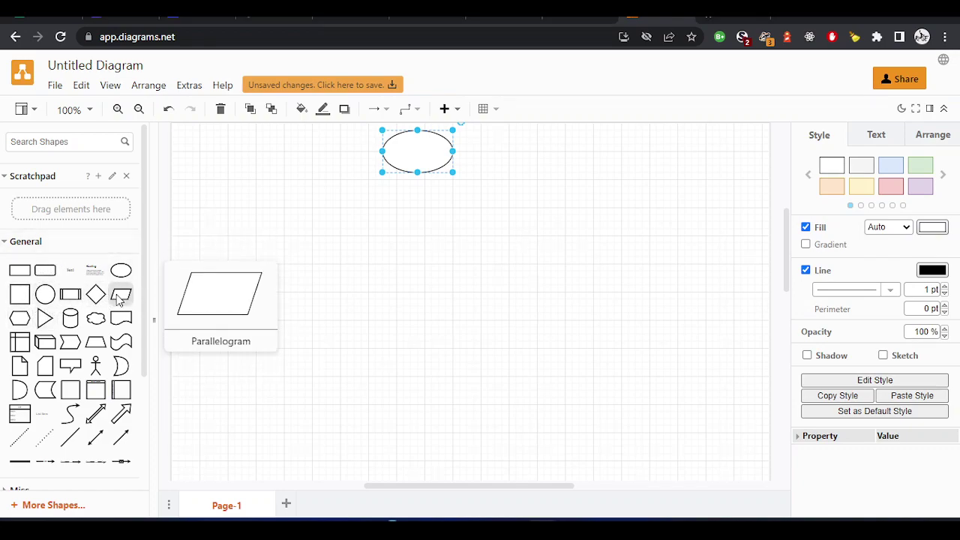
drag(120, 300, 376, 201)
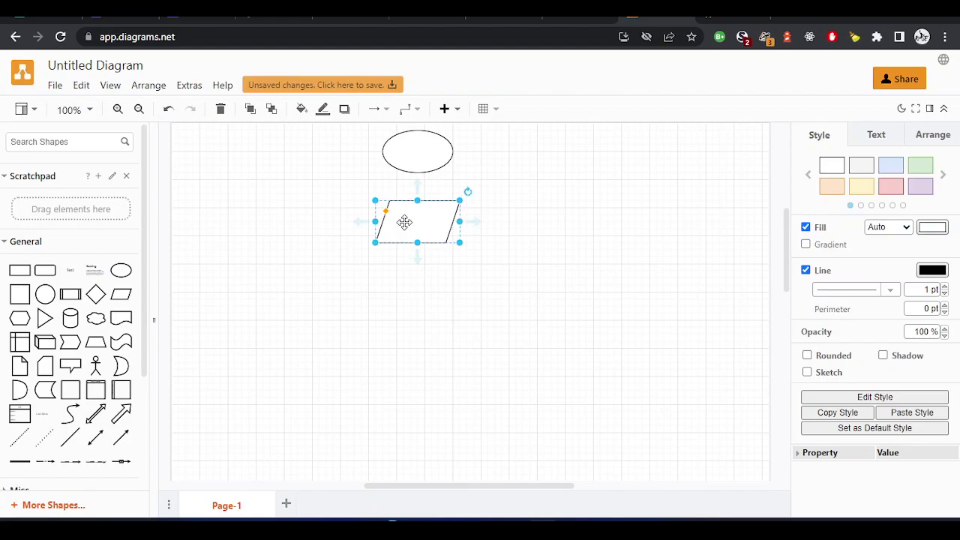
- Label the ellipse START and the parallelogram INPUT X
double_click(404, 222)
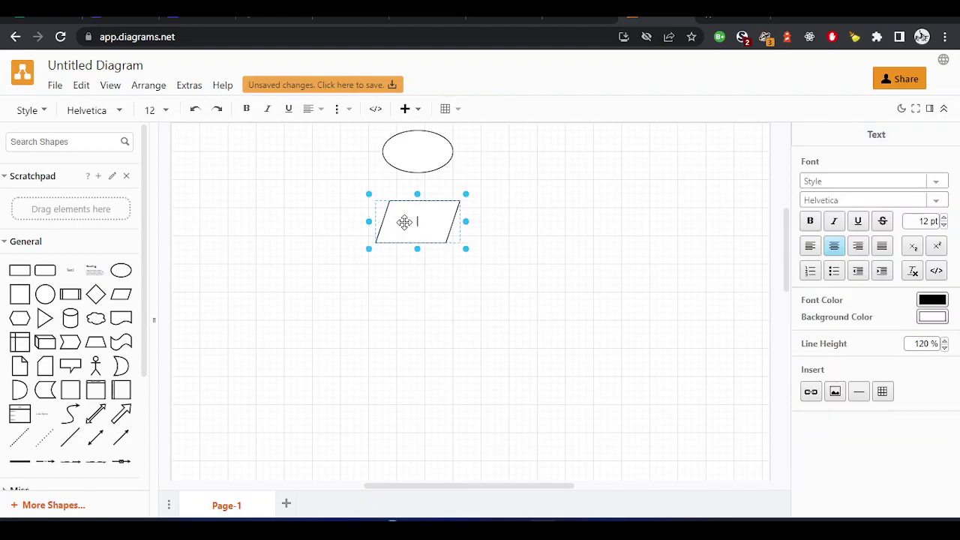
click(413, 154)
double_click(413, 154)
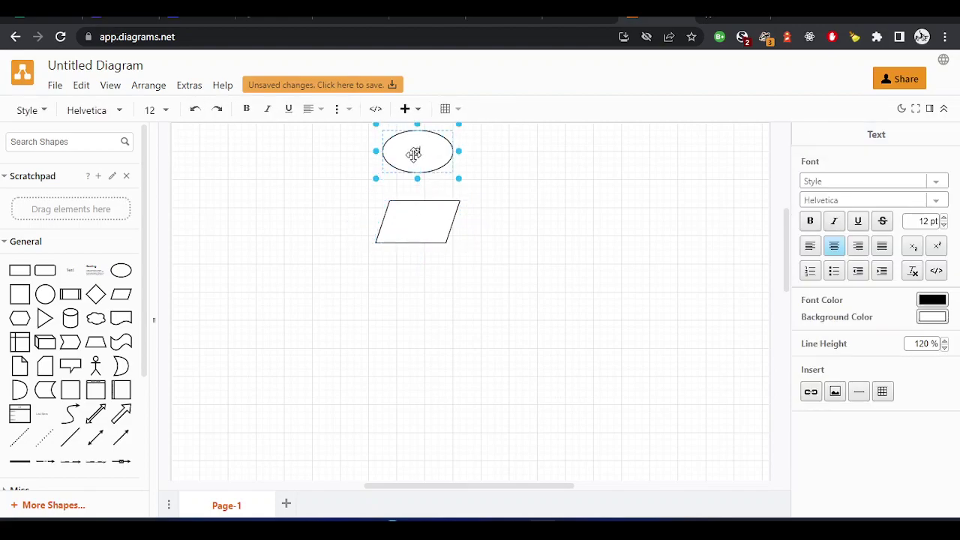
text(START)
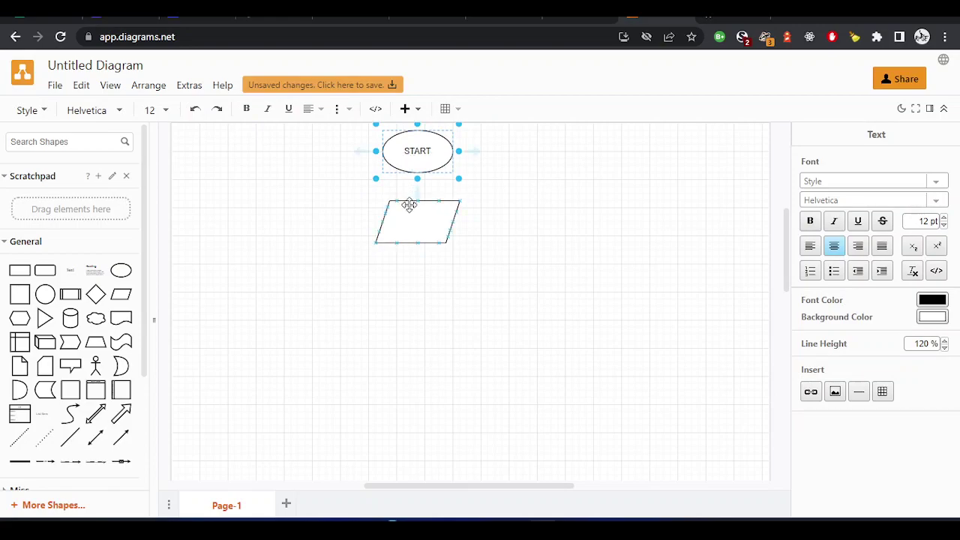
click(404, 227)
text(IN)
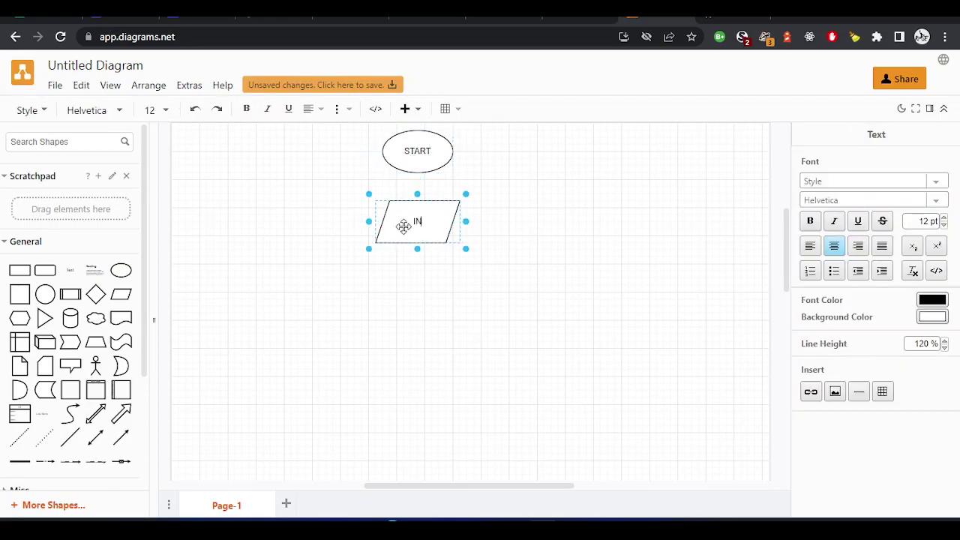
text(PUT X)
click(443, 302)
click(443, 302)
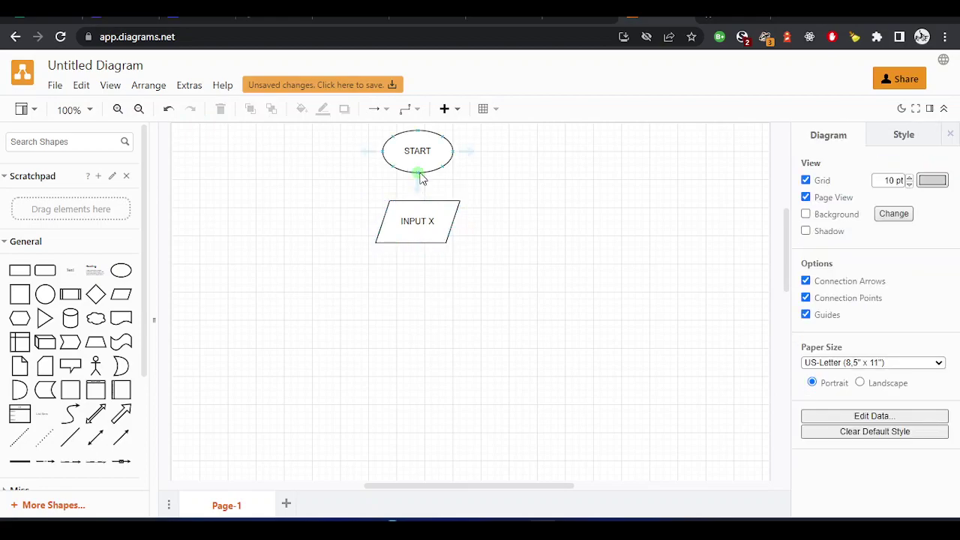
- Draw an arrow from START down to INPUT X and bring the Notepad++ listing forward
drag(420, 178, 421, 210)
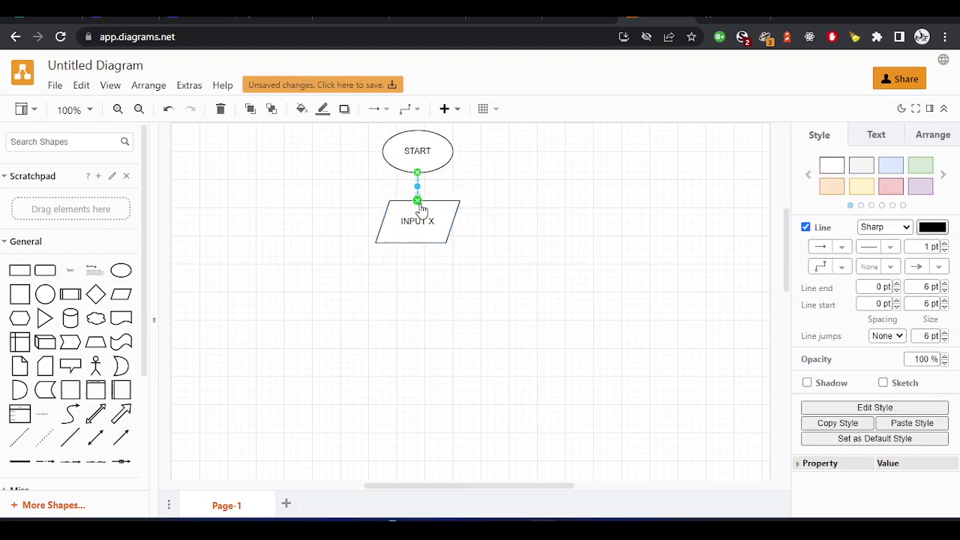
click(421, 269)
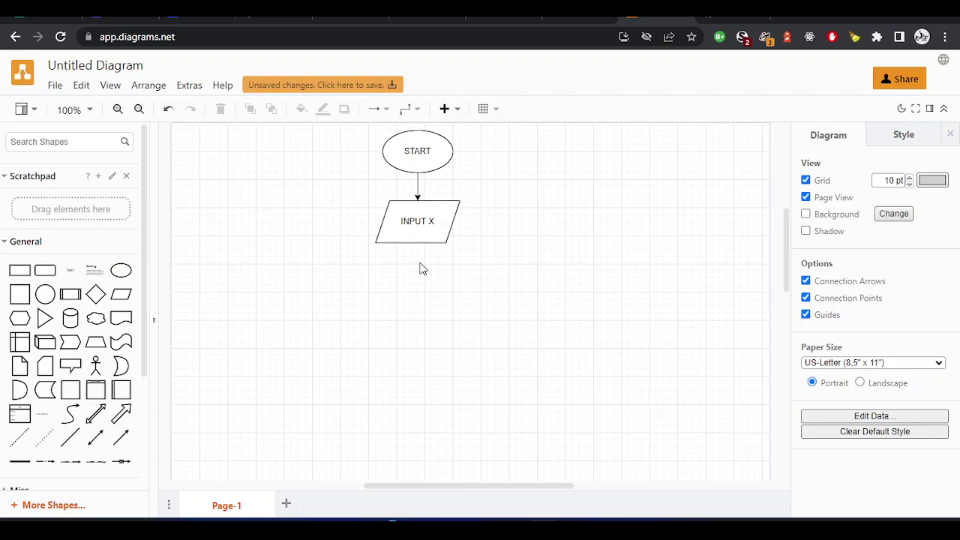
click(694, 525)
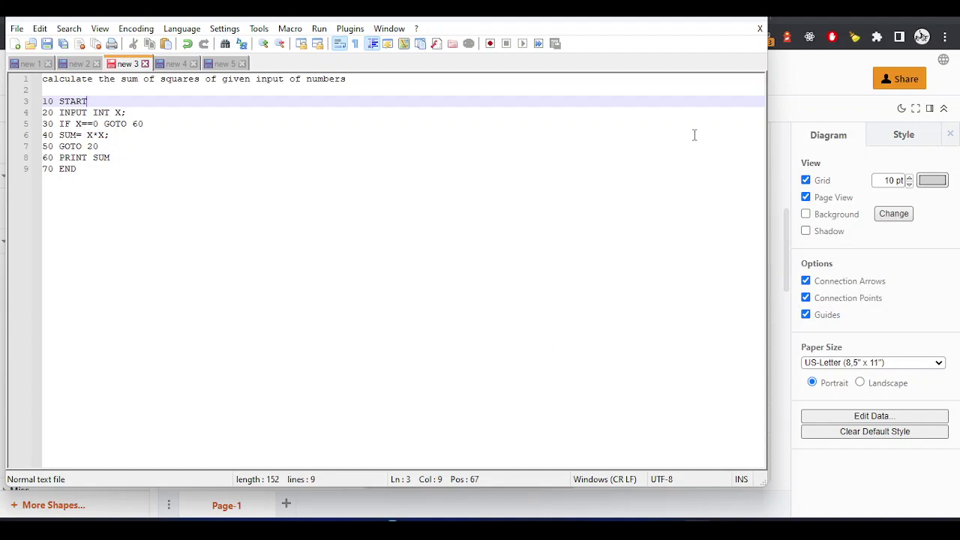
- Add a diamond labelled IF X==0 below INPUT X, with a blank parallelogram beneath it
click(687, 19)
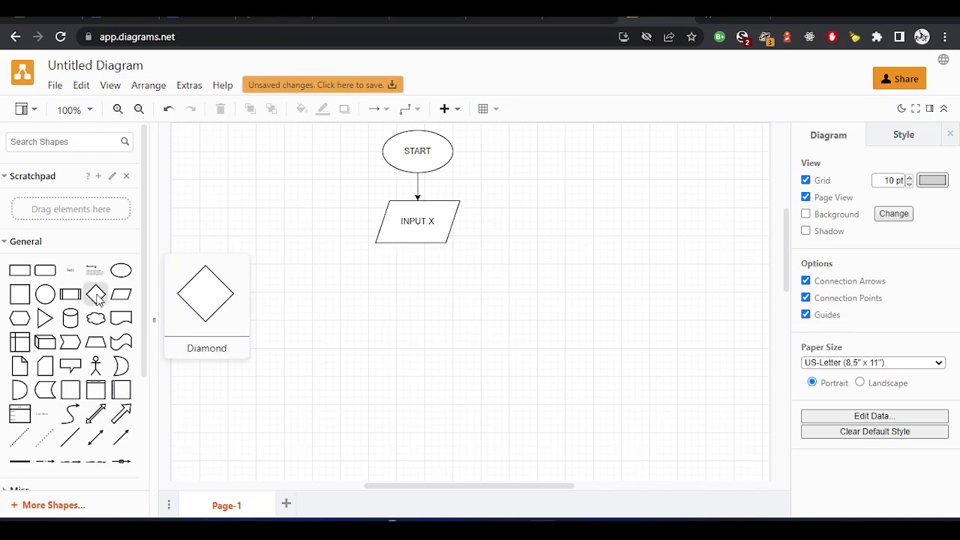
drag(95, 294, 389, 270)
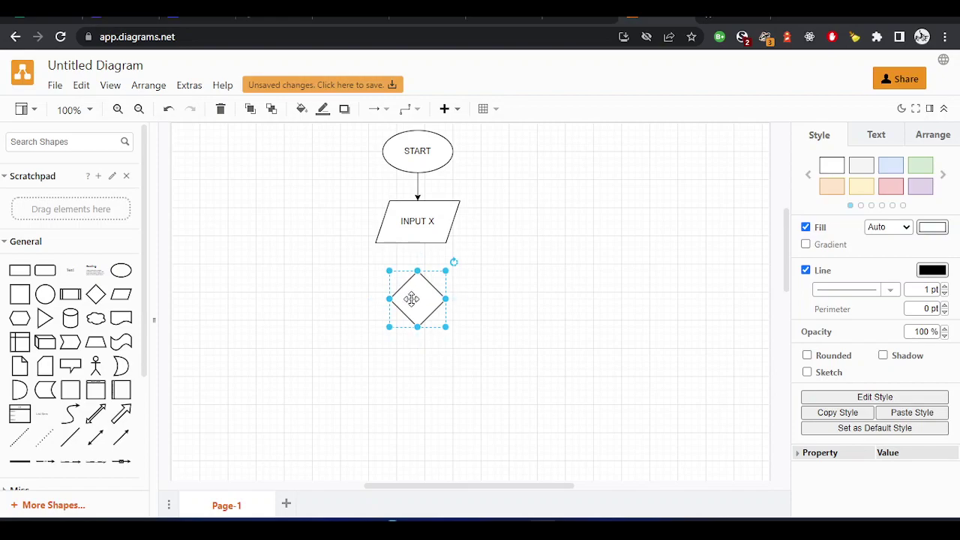
double_click(411, 299)
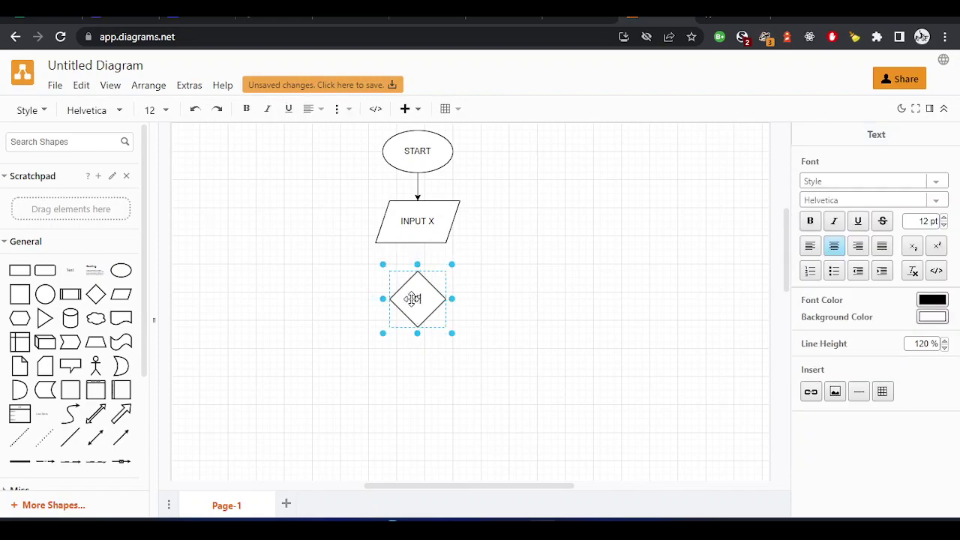
text(IF X==0)
key(Escape)
key(Return)
text(GOTO)
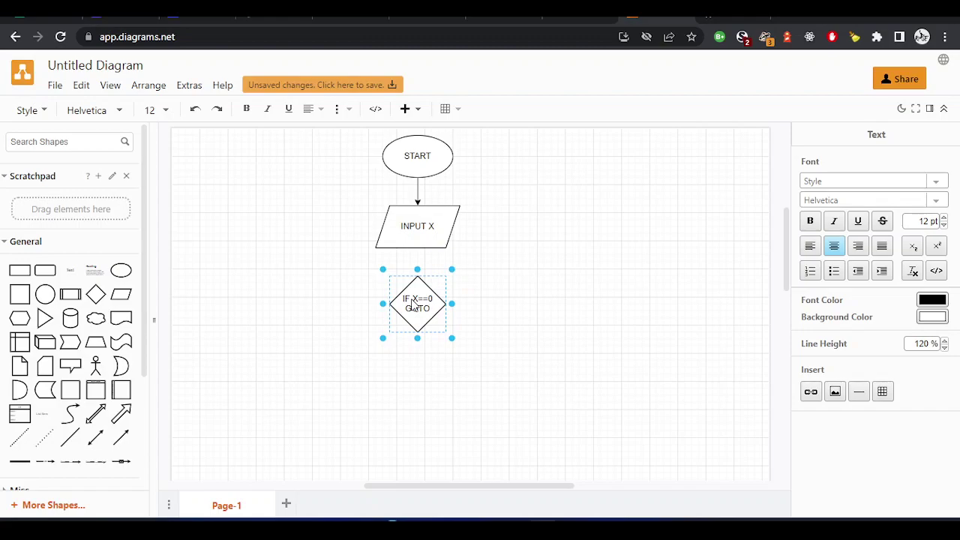
key(BackSpace)
key(BackSpace)
key(BackSpace)
key(BackSpace)
key(BackSpace)
click(499, 300)
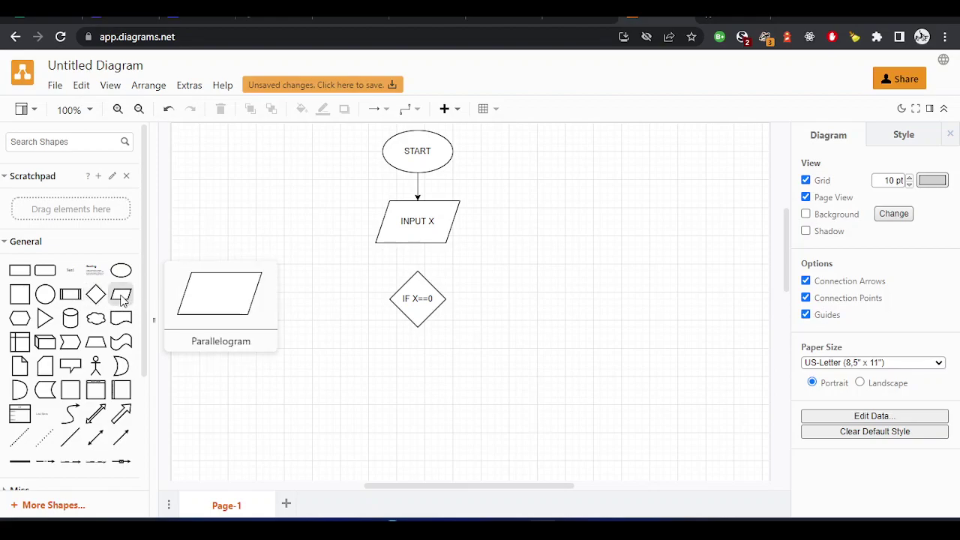
drag(122, 300, 379, 366)
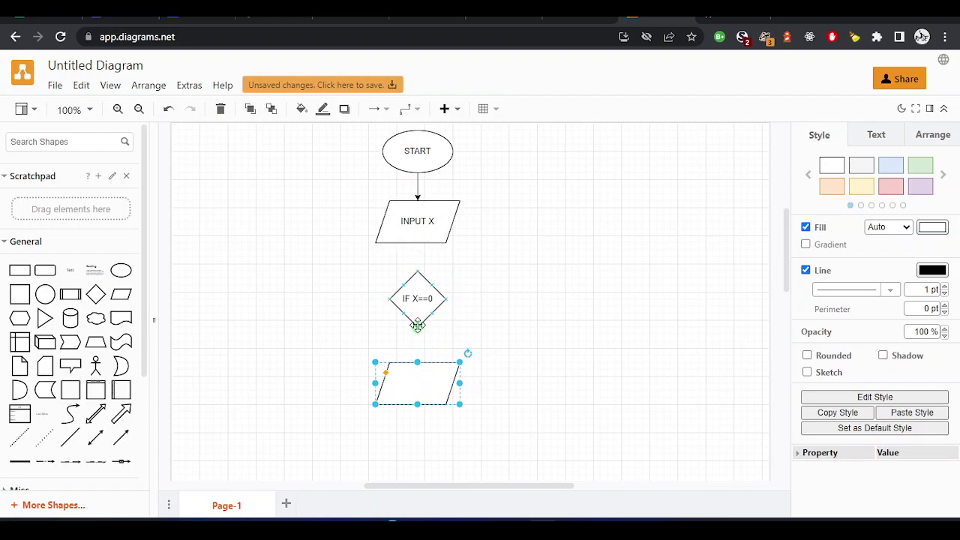
- Link INPUT X to IF X==0 and IF X==0 to the lower parallelogram, labelled PRINT SUM
drag(418, 325, 418, 363)
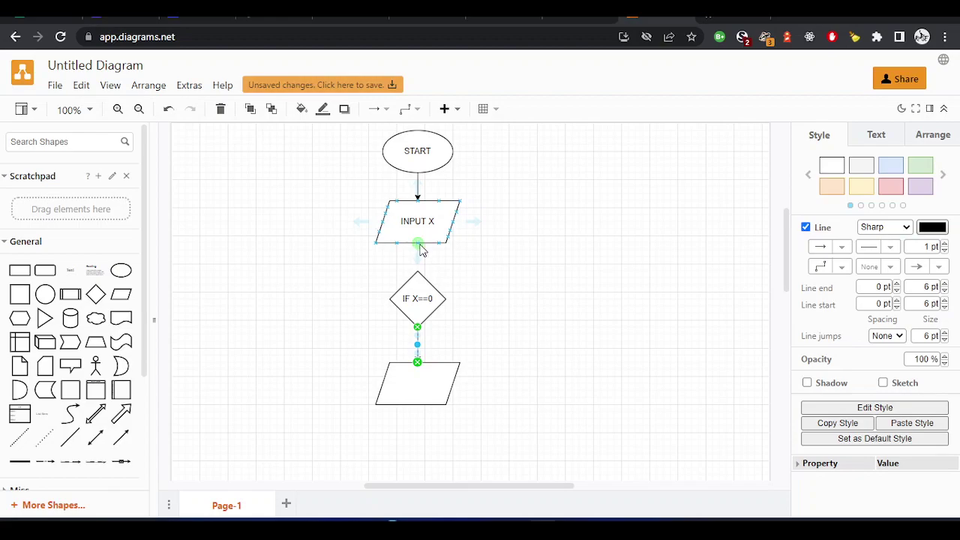
drag(418, 243, 417, 278)
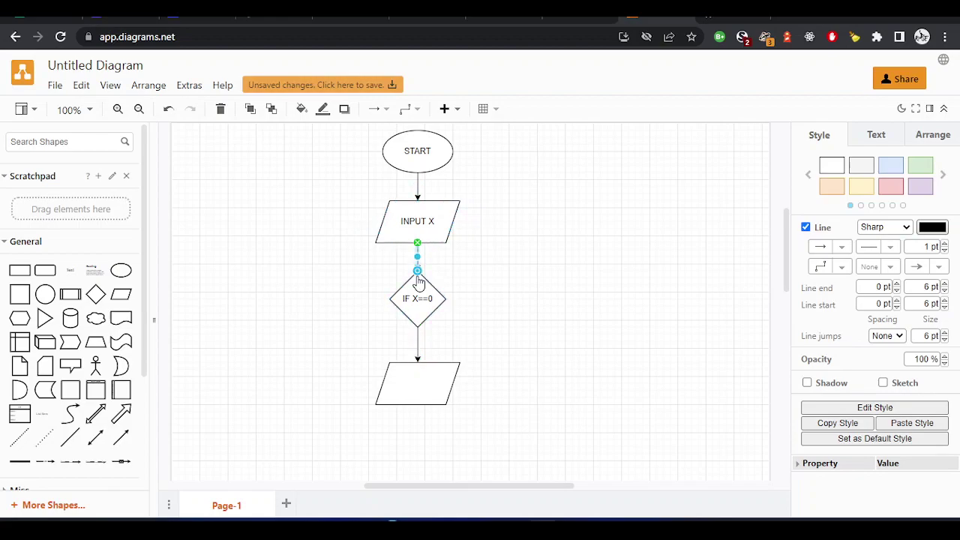
click(423, 381)
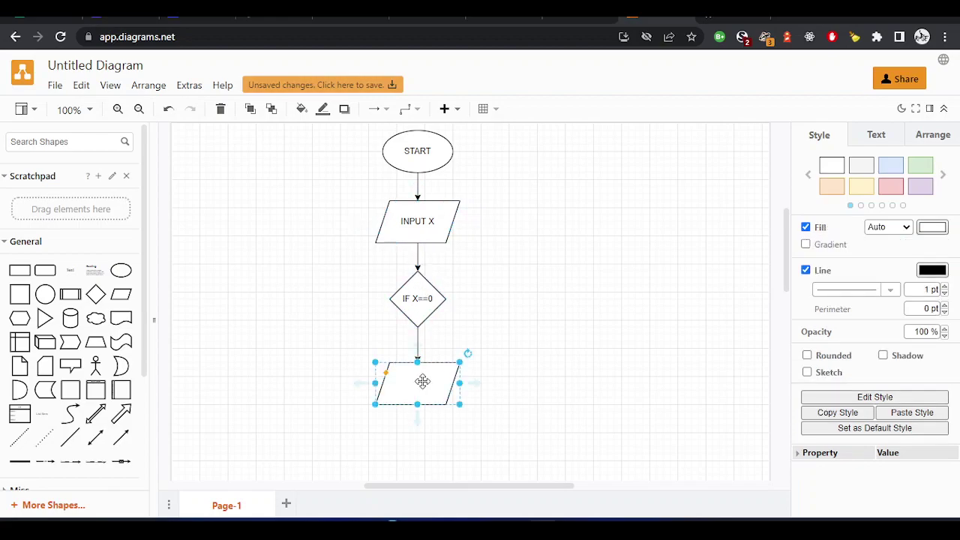
double_click(422, 381)
text(PRINT)
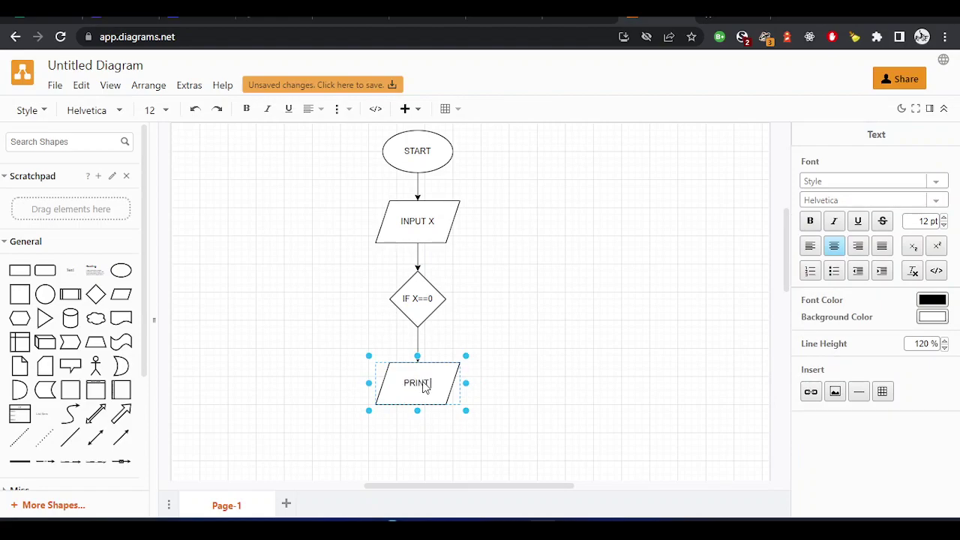
text( SUM)
- Inspect the arrow running from IF X==0 down to PRINT SUM
click(419, 342)
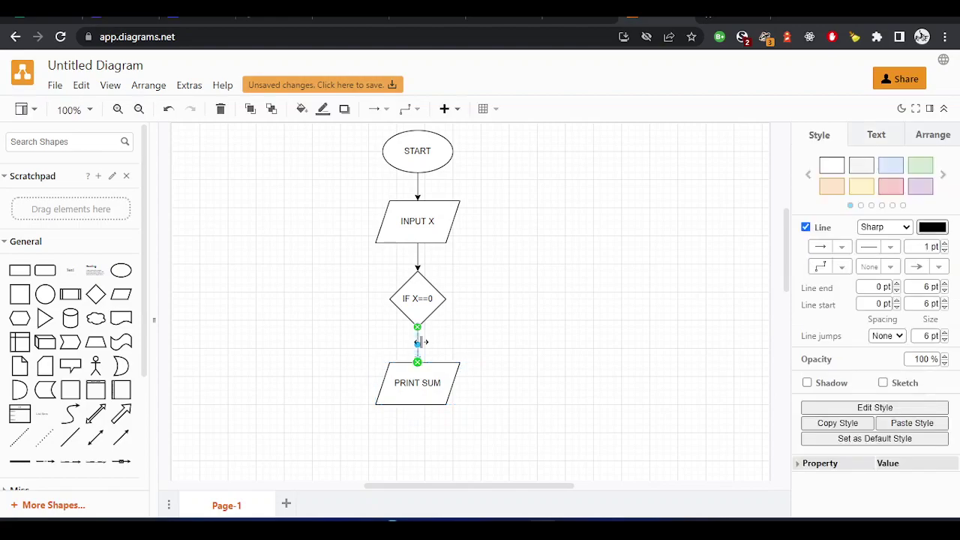
click(428, 341)
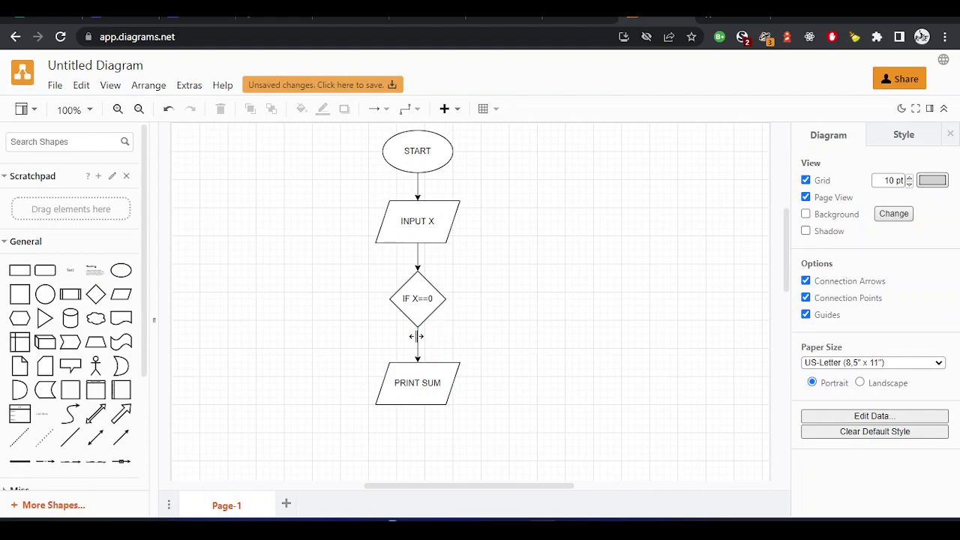
click(416, 338)
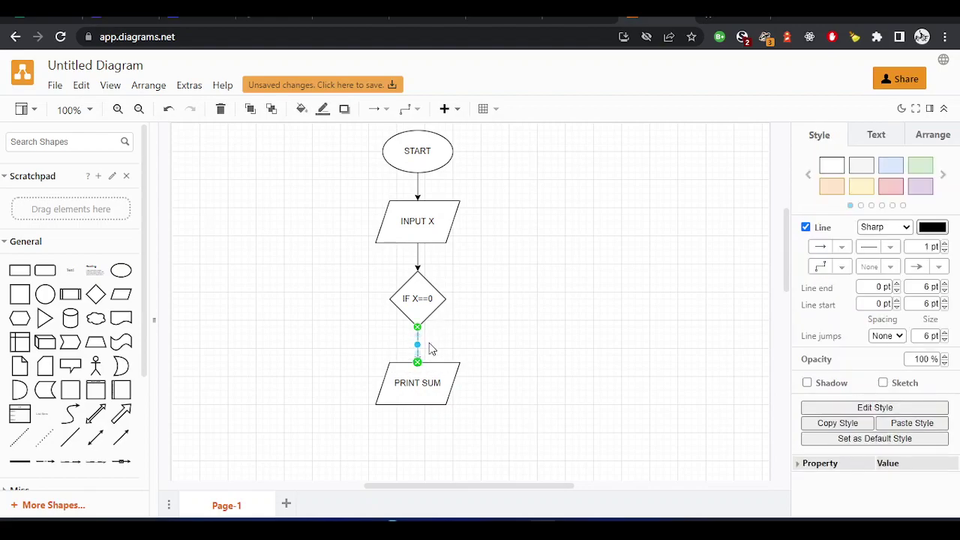
click(432, 349)
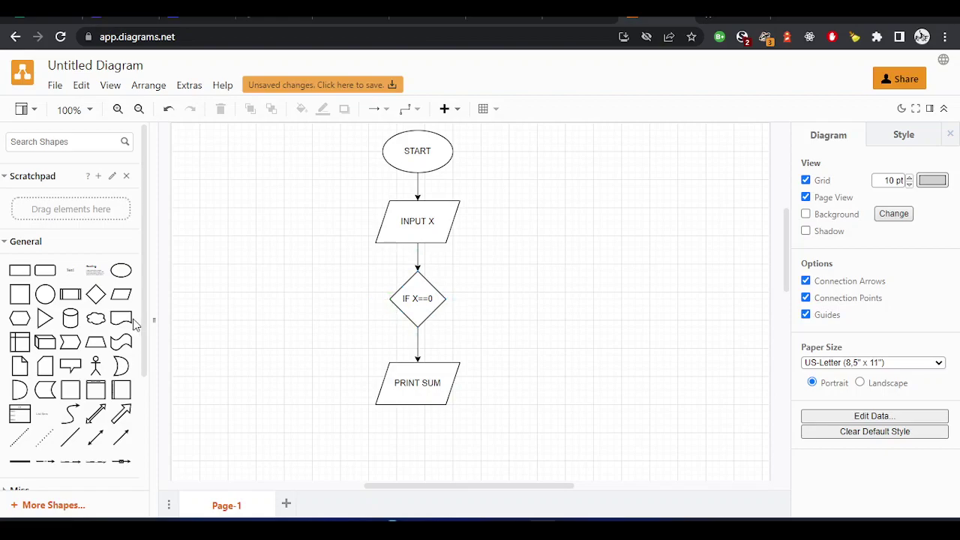
- Add a rectangle labelled SUM=X*X left of the diamond, connected from the diamond's left side
click(20, 269)
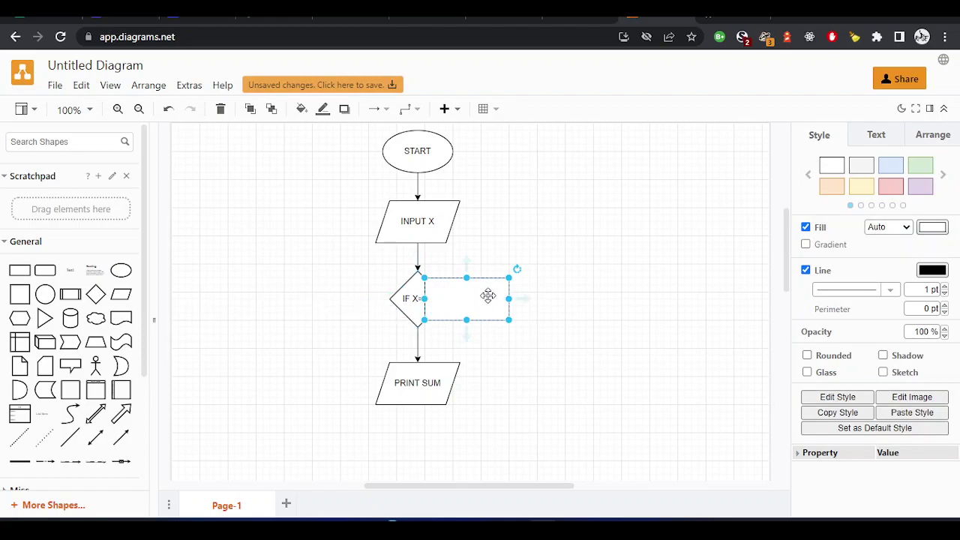
drag(482, 293, 322, 296)
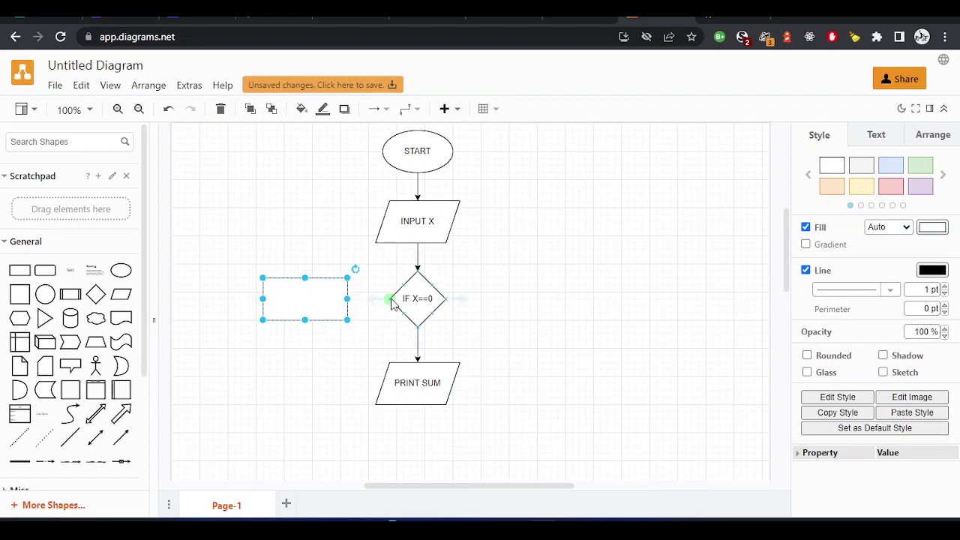
drag(391, 302, 348, 299)
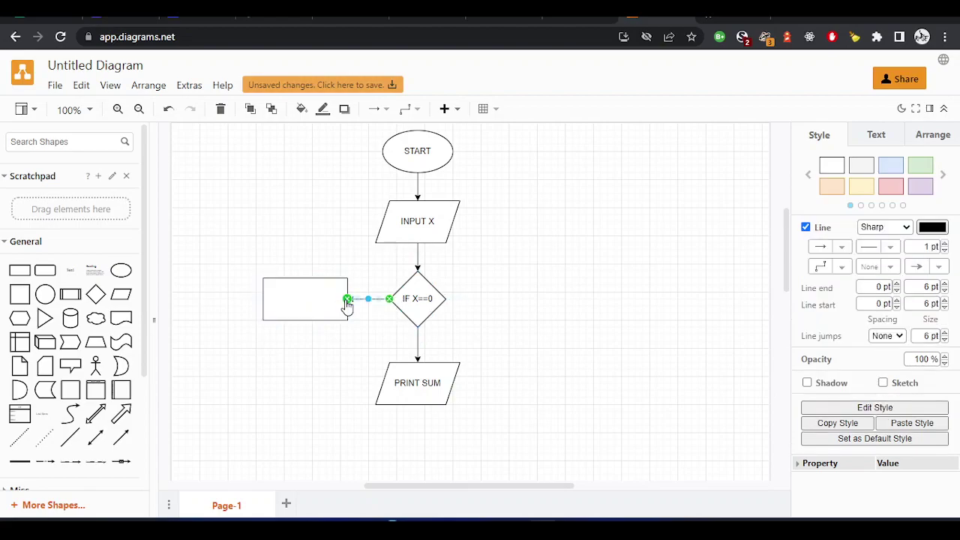
click(294, 293)
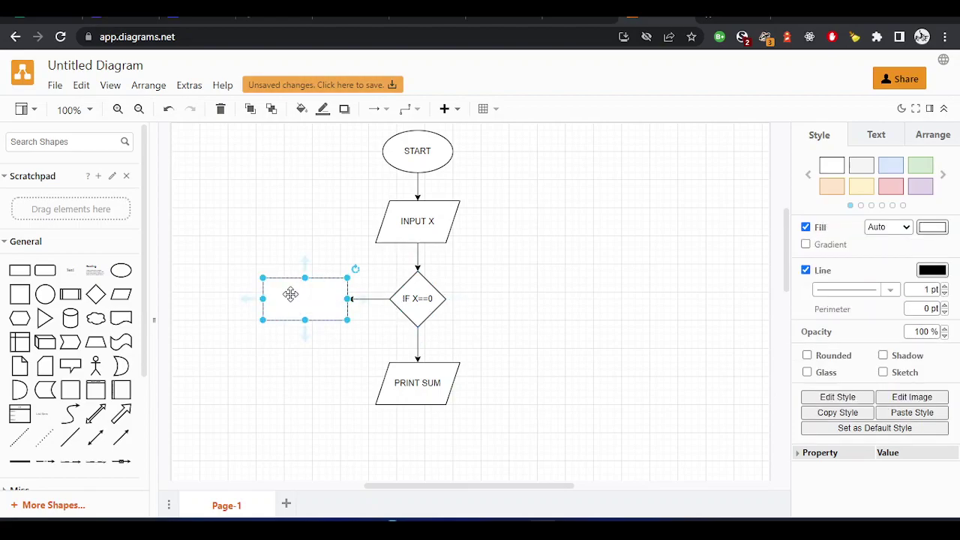
double_click(291, 294)
text(SUM=)
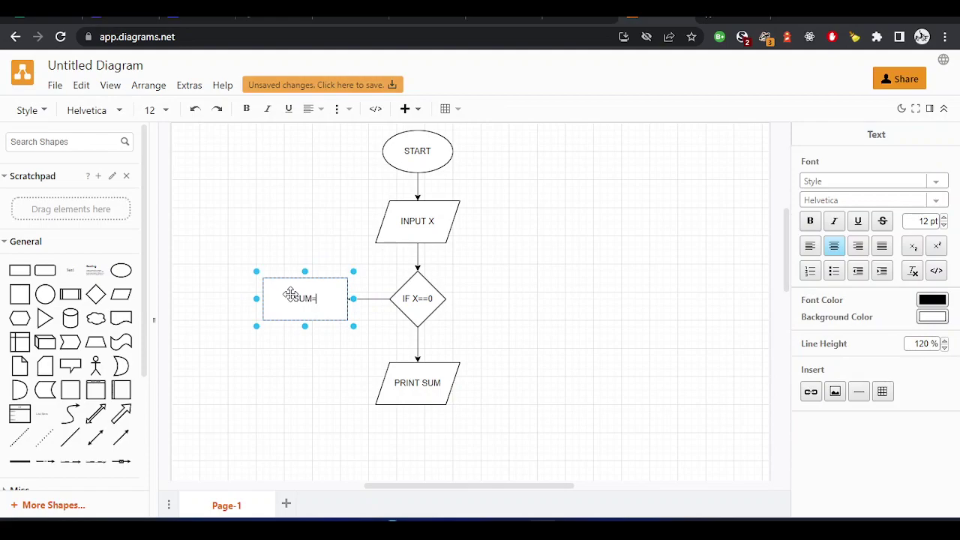
text(X*X)
- Draw a loop-back arrow from SUM=X*X up to INPUT X and raise its bend
mouse_move(306, 274)
mouse_down()
mouse_move(306, 255)
mouse_move(307, 274)
mouse_up()
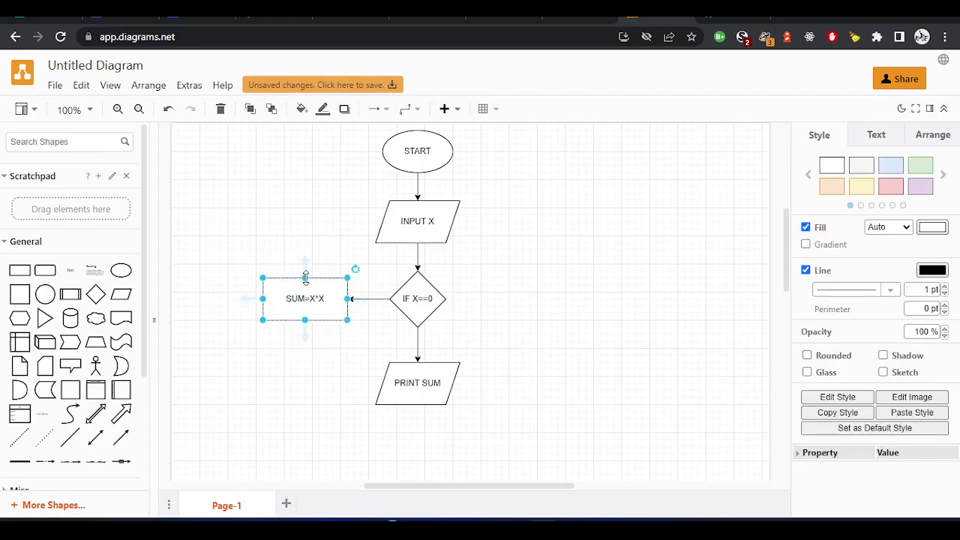
click(312, 273)
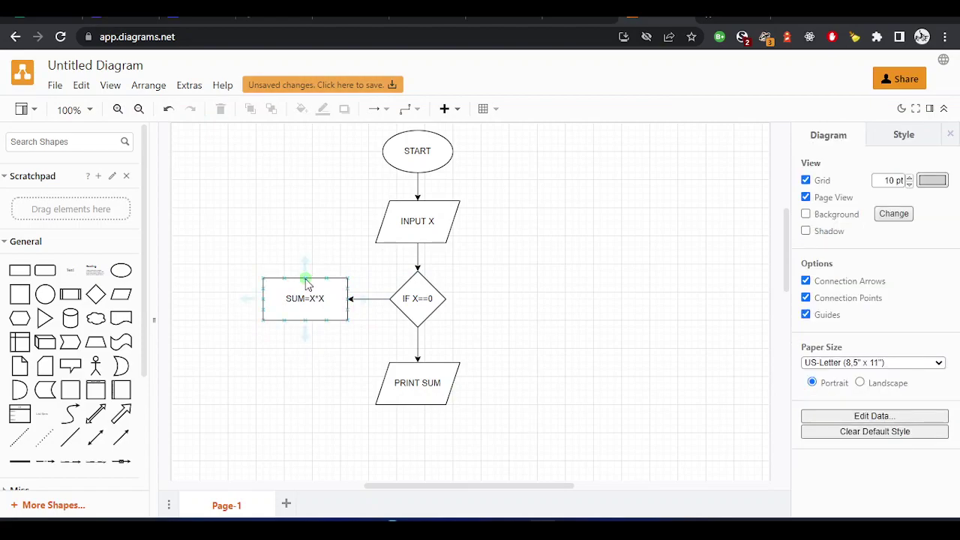
drag(305, 280, 384, 214)
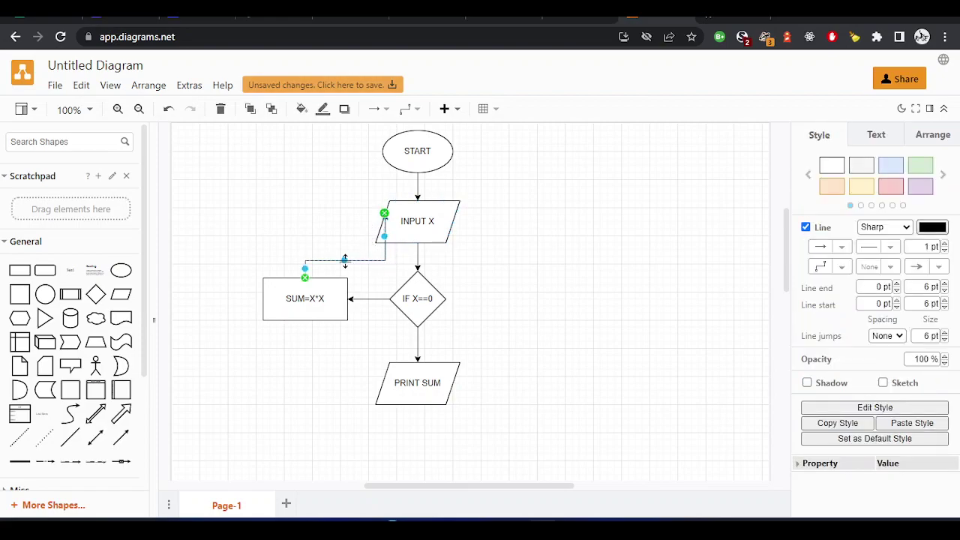
drag(344, 260, 306, 222)
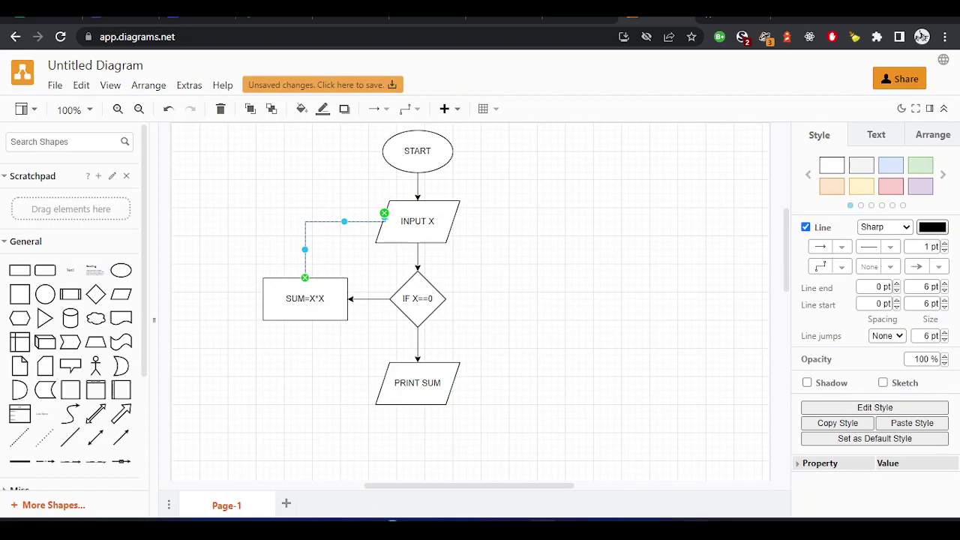
key(alt+Tab)
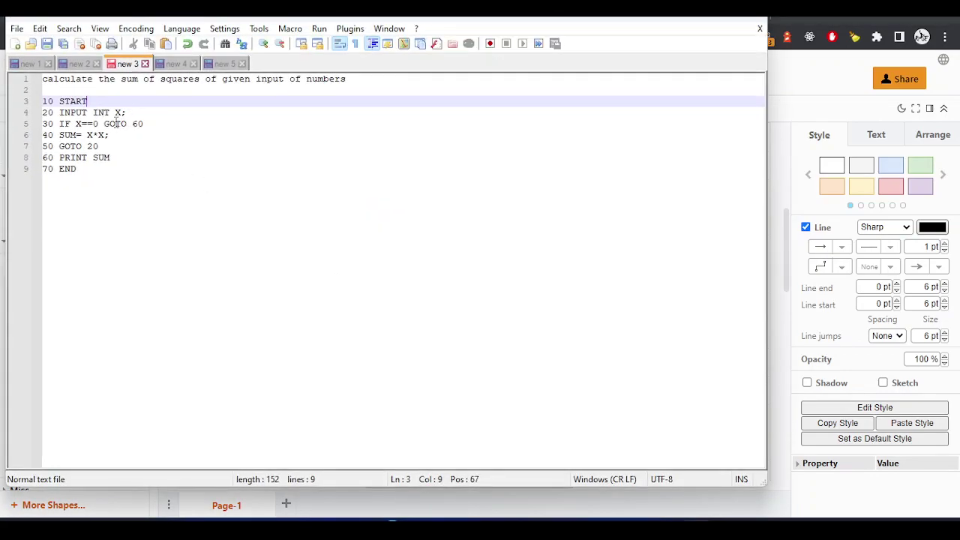
- Highlight the SUM= X*X loop section of the pseudo-code and compare it with the diagram
drag(132, 124, 125, 153)
click(127, 158)
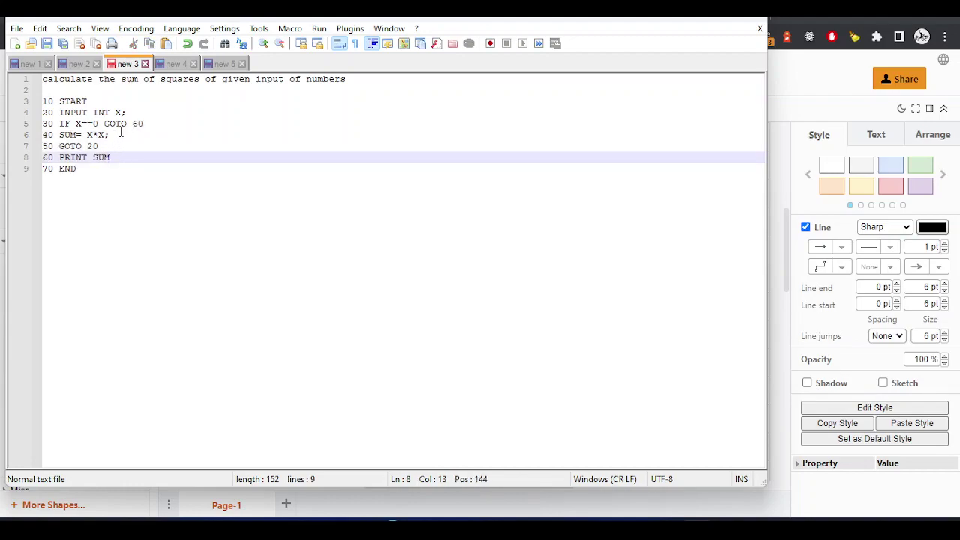
click(118, 135)
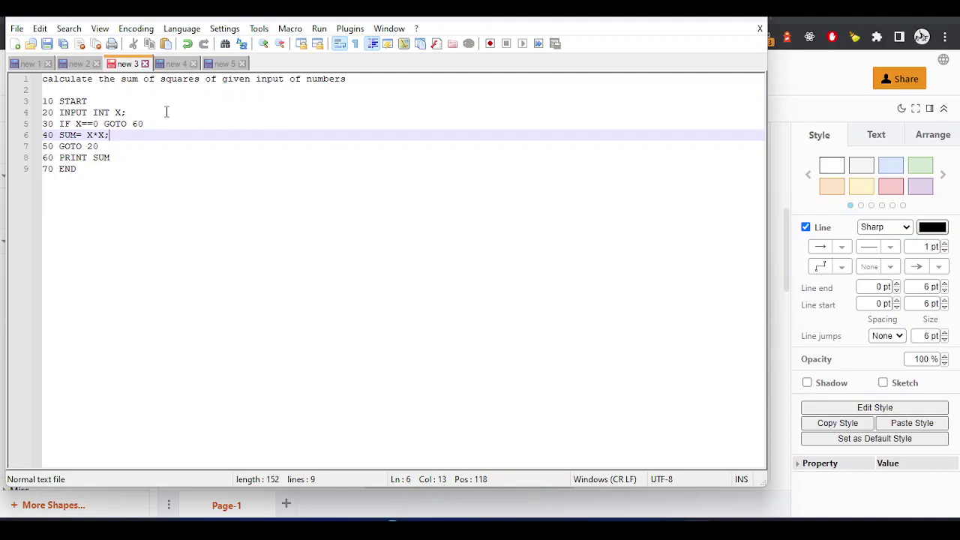
drag(165, 110, 780, 189)
click(780, 189)
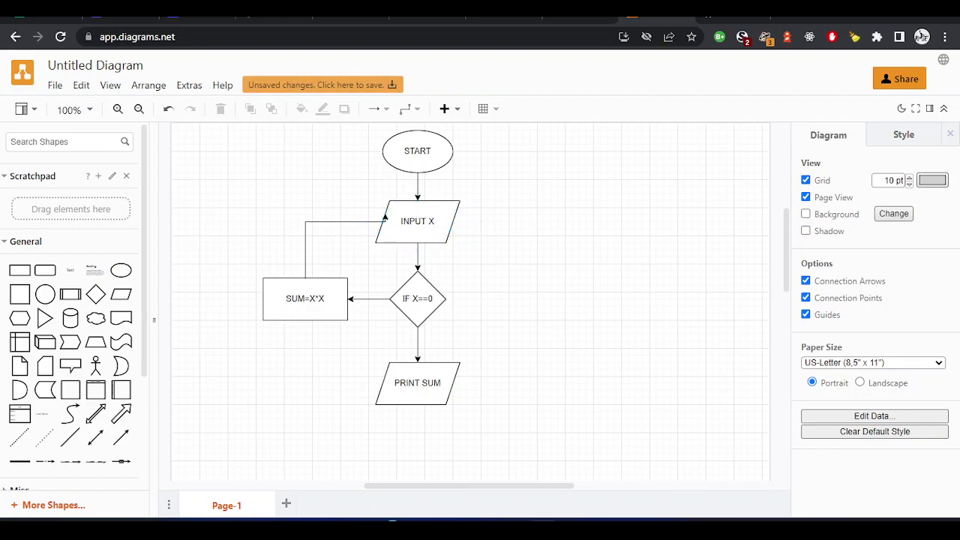
- Compare the pseudo-code with the flowchart again, starting from the 10 START line
click(709, 450)
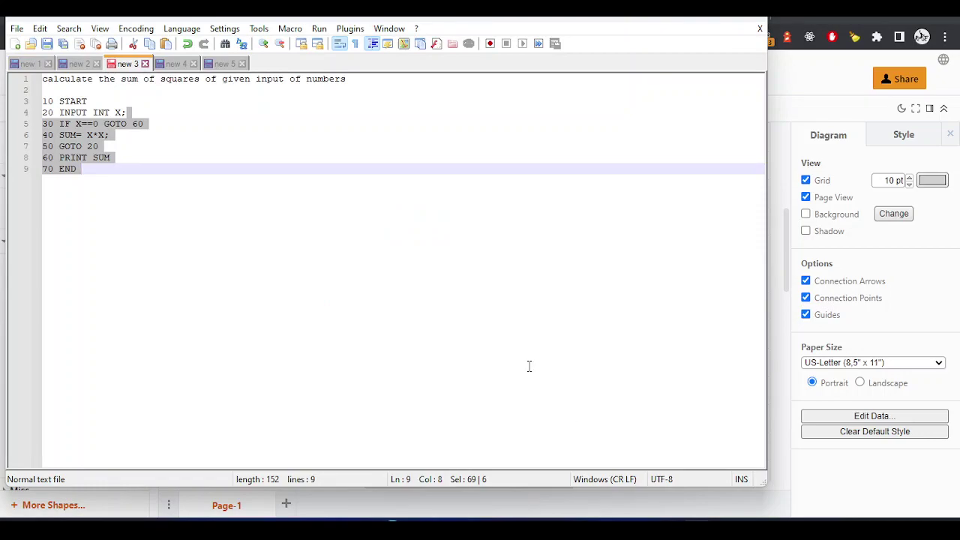
click(238, 79)
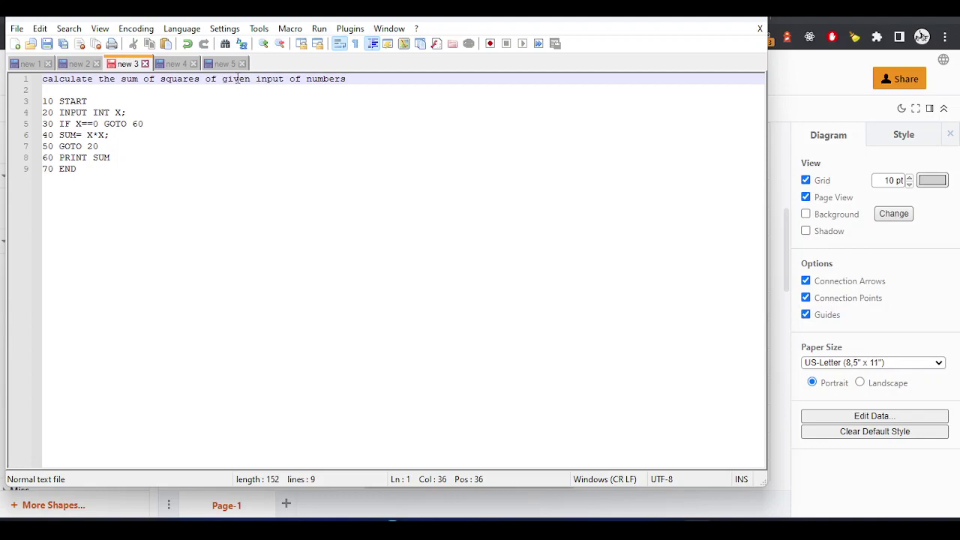
click(779, 183)
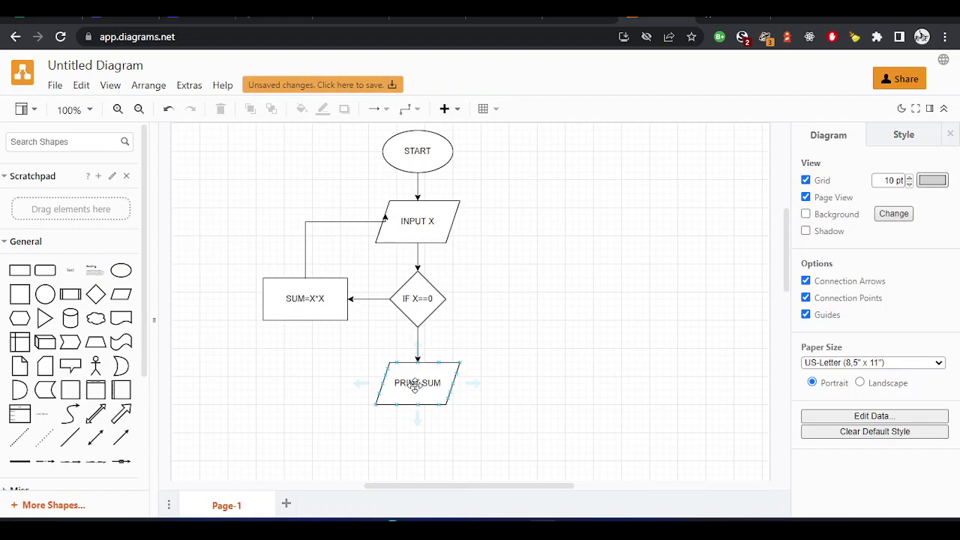
key(alt+Tab)
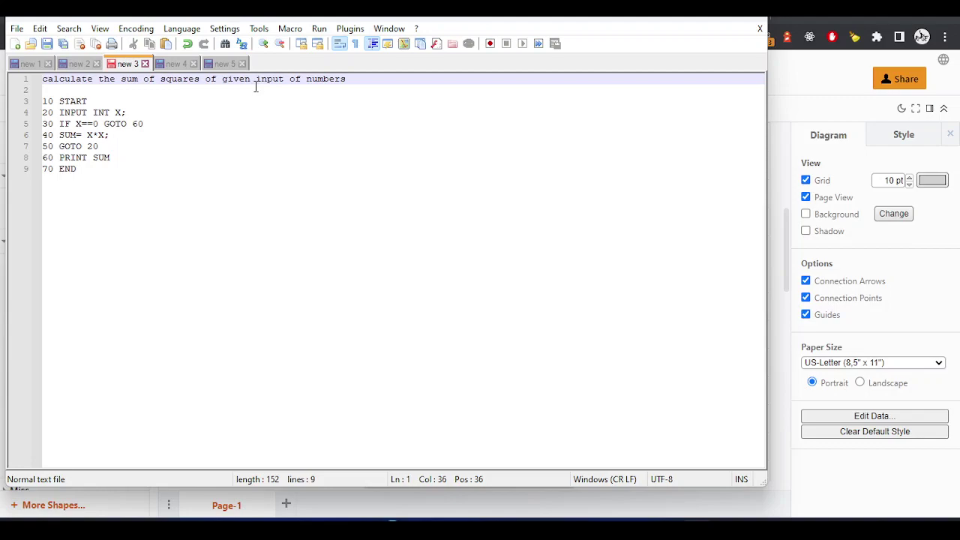
click(96, 98)
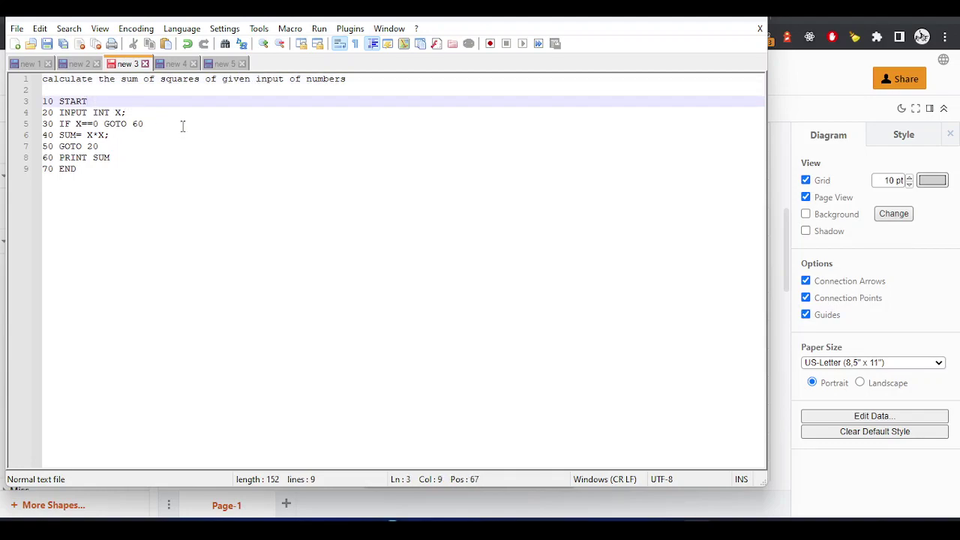
- Add an ellipse below PRINT SUM and connect PRINT SUM down to it
click(787, 171)
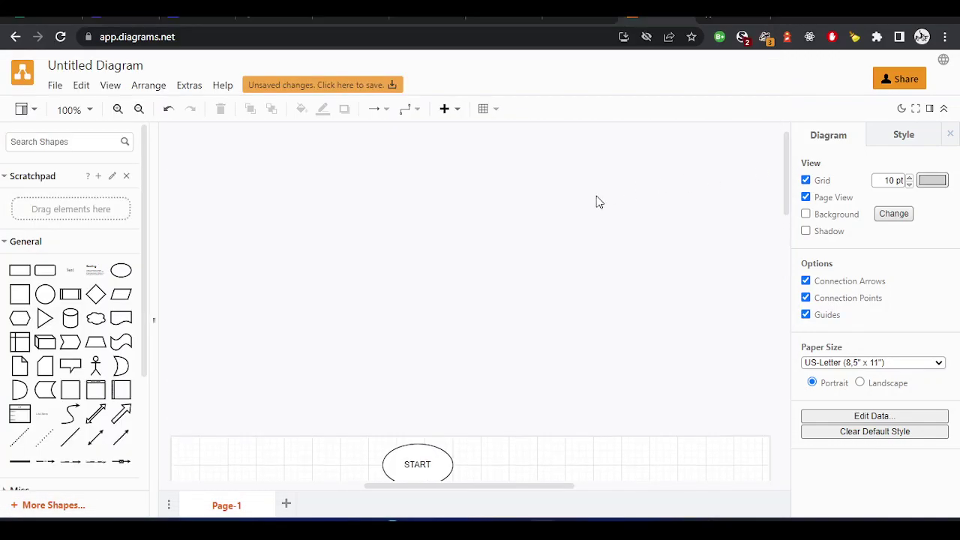
scroll(513, 186, down, 5)
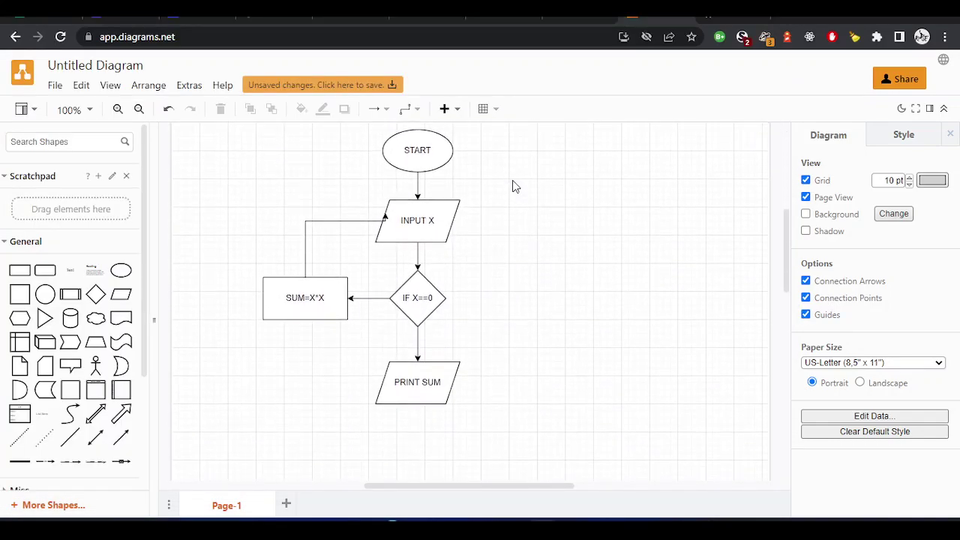
mouse_move(418, 417)
click(120, 270)
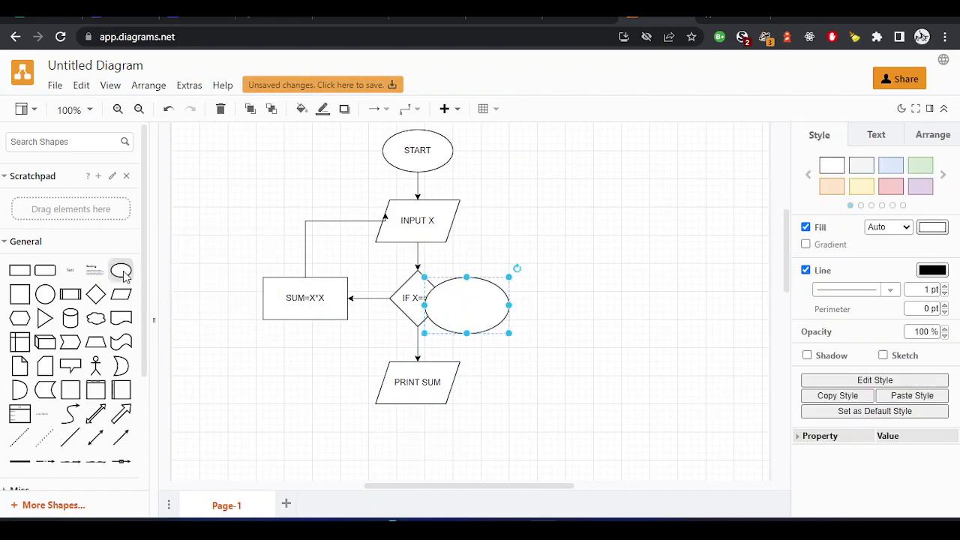
drag(463, 304, 410, 443)
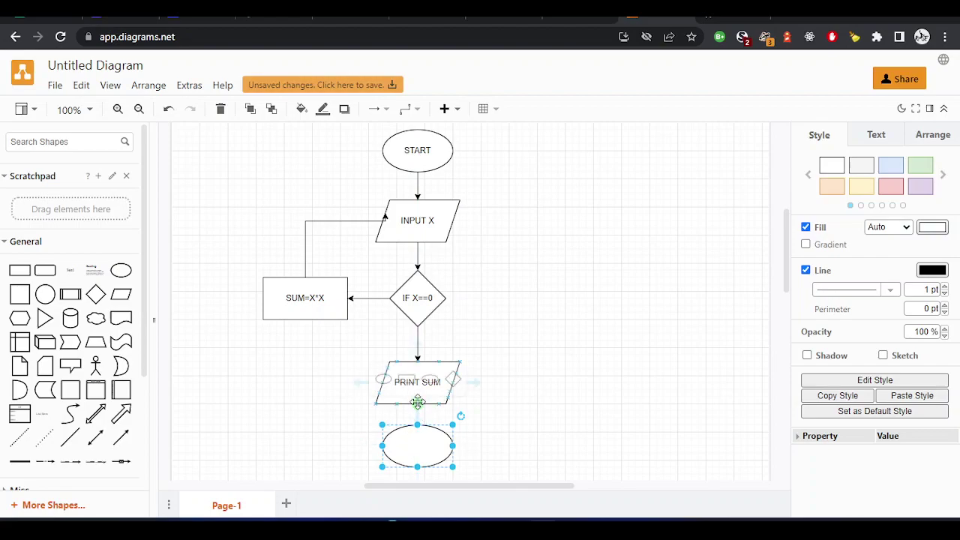
drag(418, 403, 418, 424)
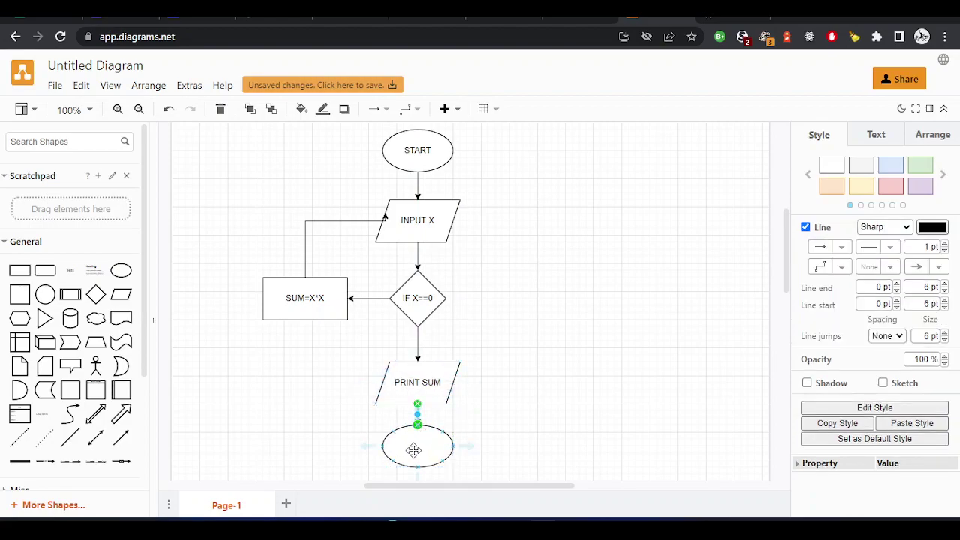
- Label the new ellipse STOP
click(415, 443)
double_click(416, 443)
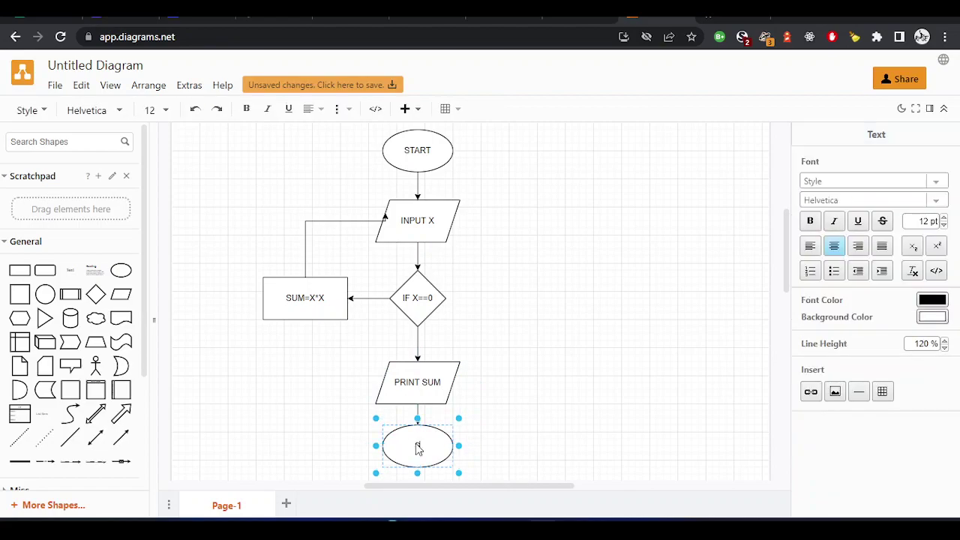
text(STOP)
click(578, 405)
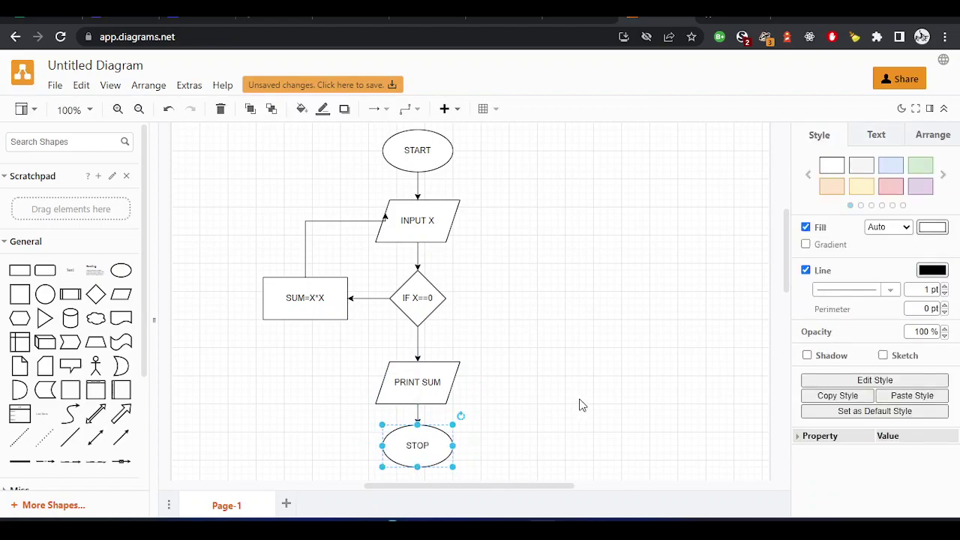
click(580, 405)
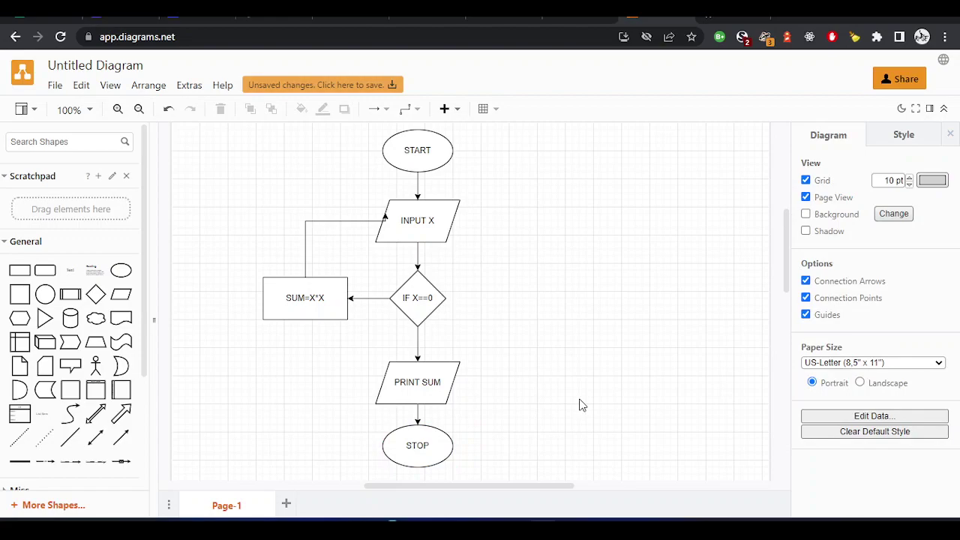